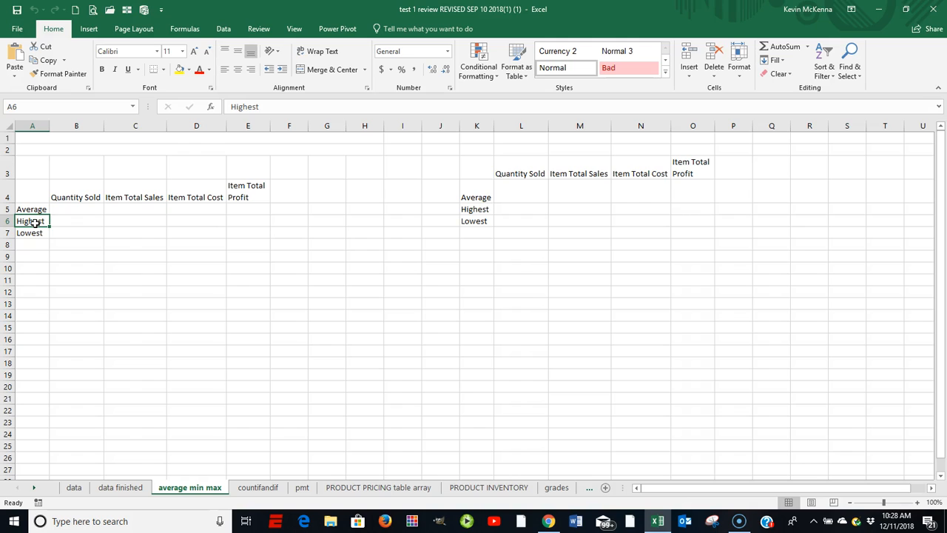
click(37, 233)
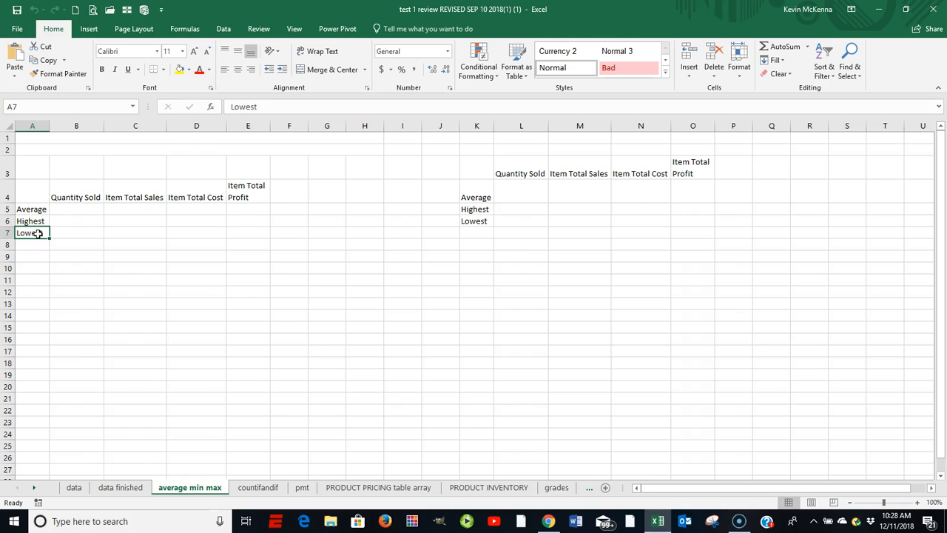
drag(37, 233, 26, 208)
click(27, 208)
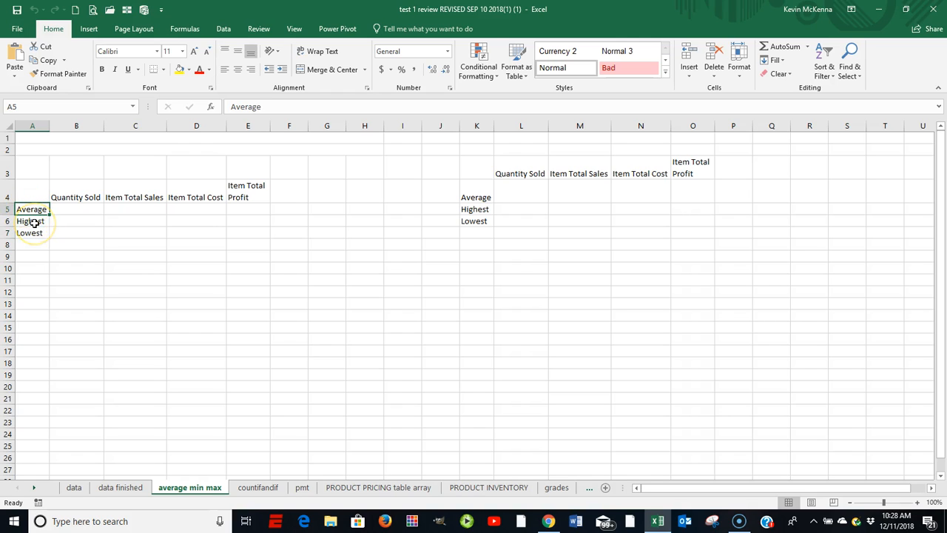
click(34, 223)
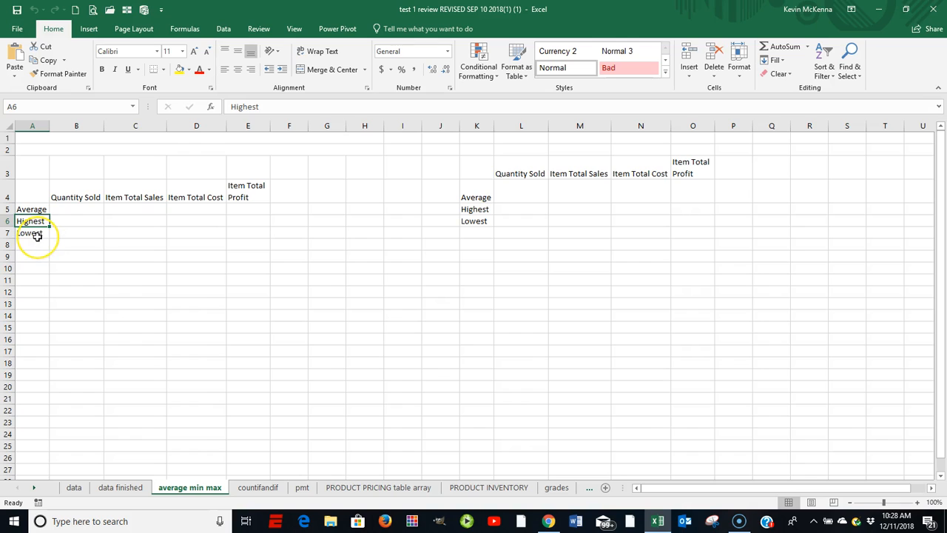
click(37, 235)
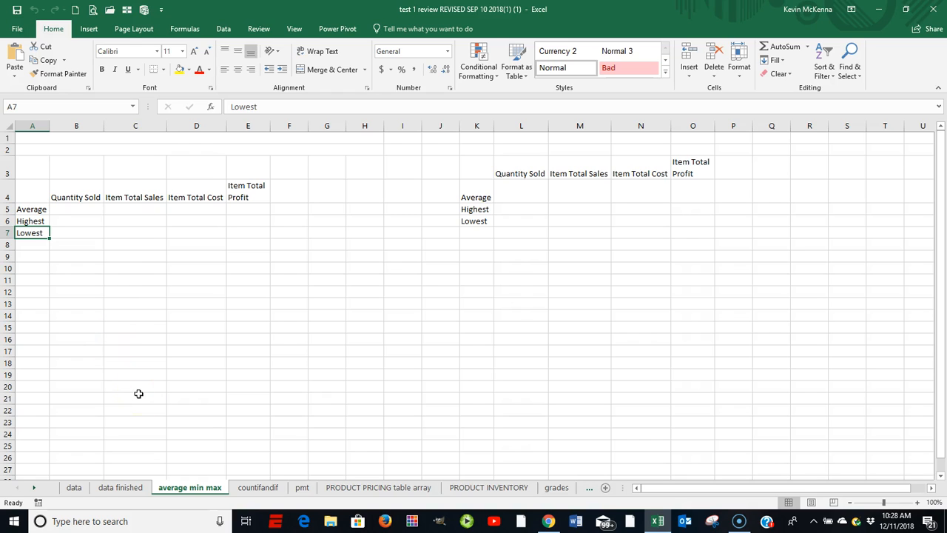
On the data finished sheet, create named ranges from the top row of the selection B4:G16
click(124, 489)
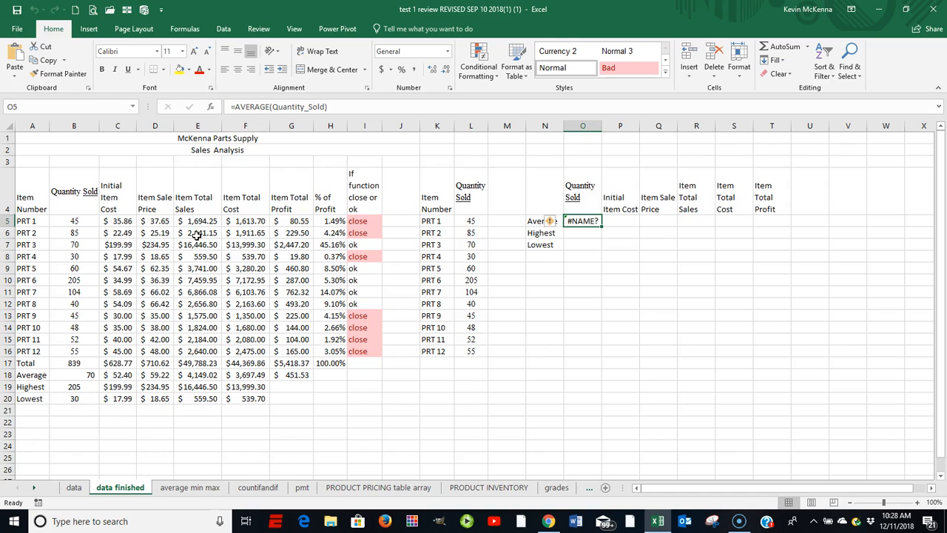
click(66, 194)
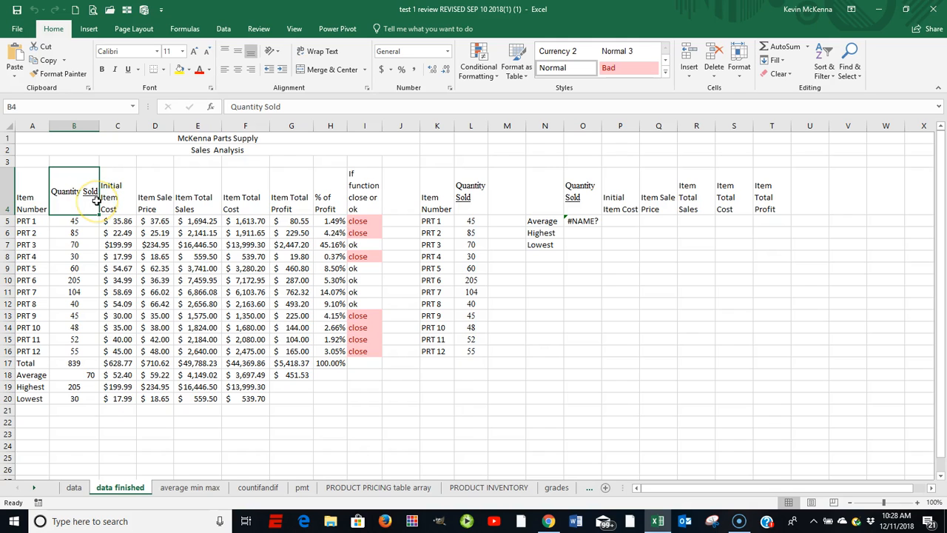
drag(96, 199, 294, 347)
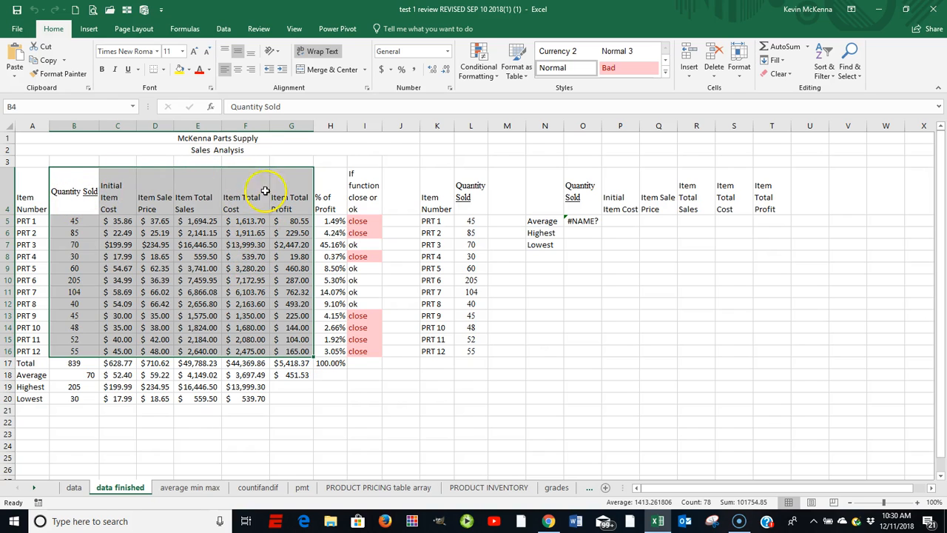
click(179, 31)
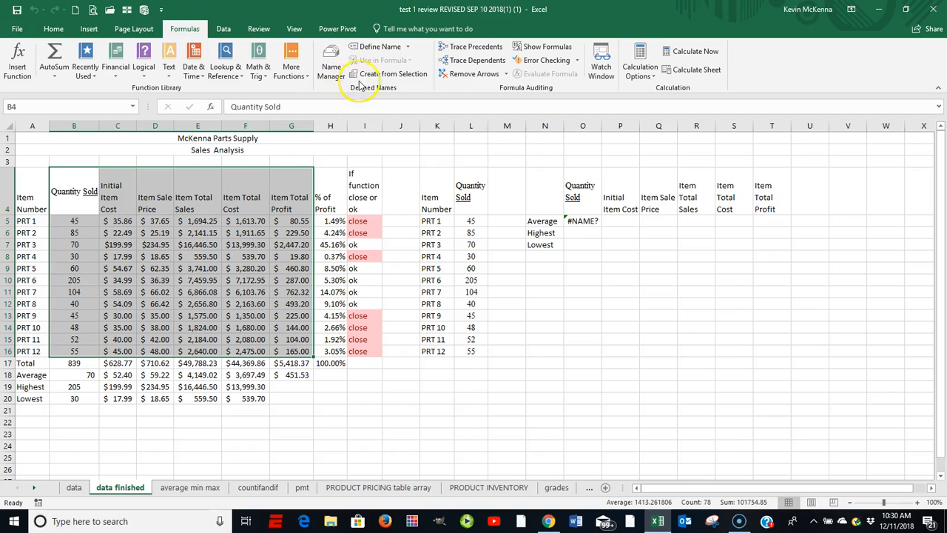
click(383, 77)
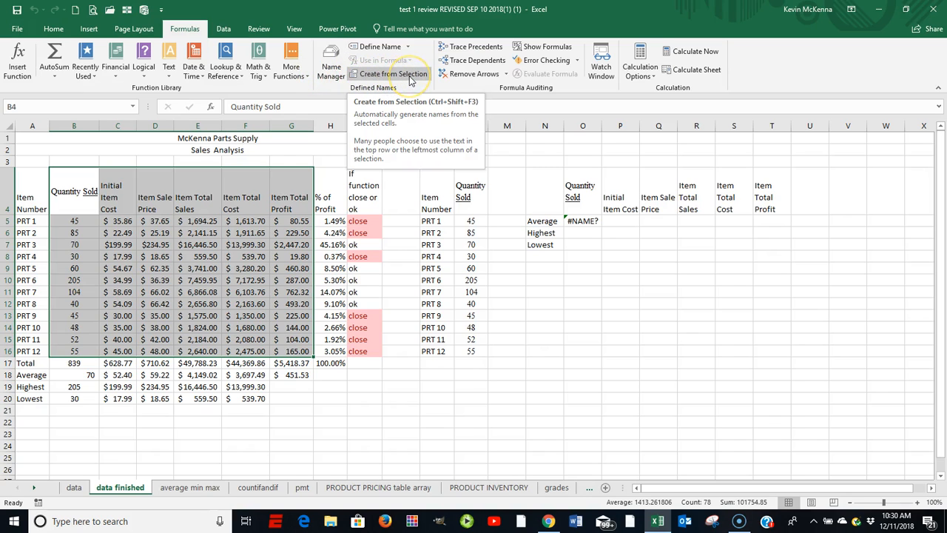
click(411, 74)
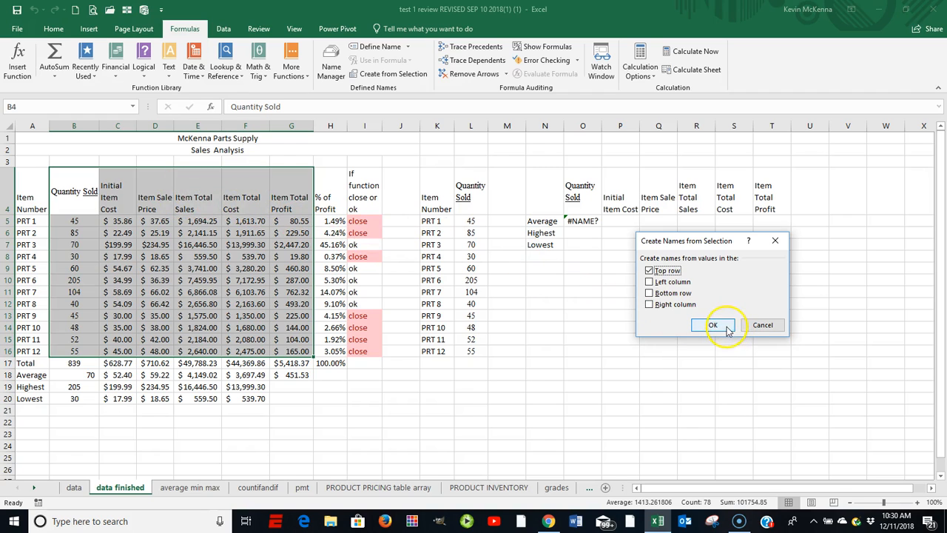
click(712, 326)
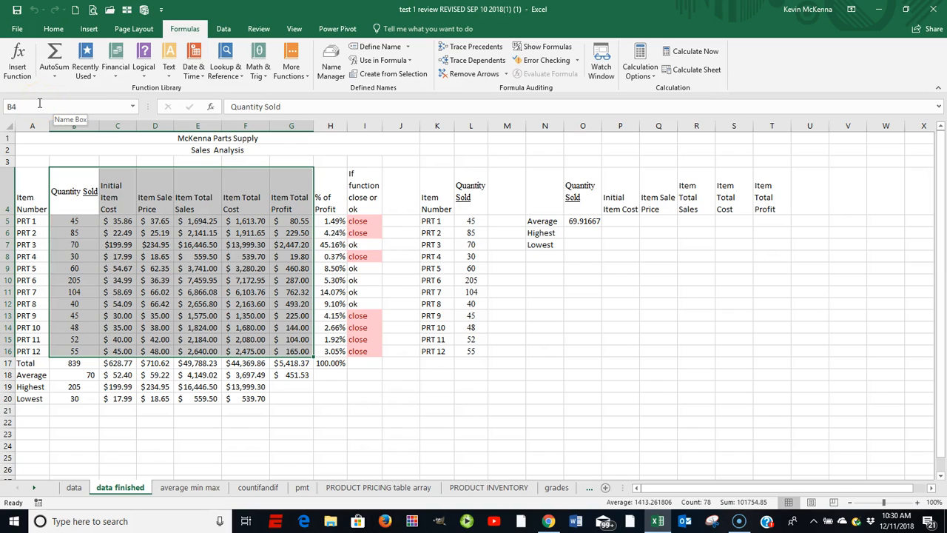
Check which cells the named ranges Quantity_Sold and Item_Total_Profit cover
click(133, 107)
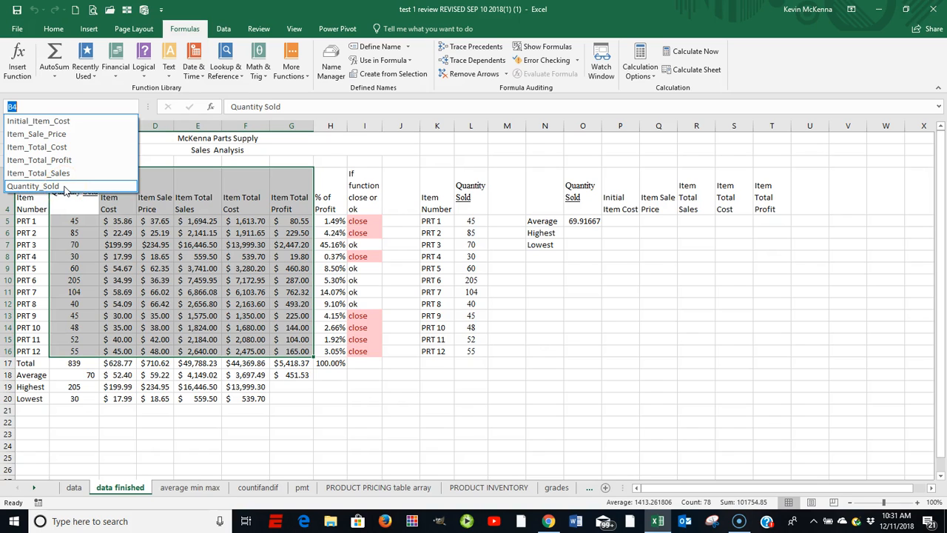
click(33, 185)
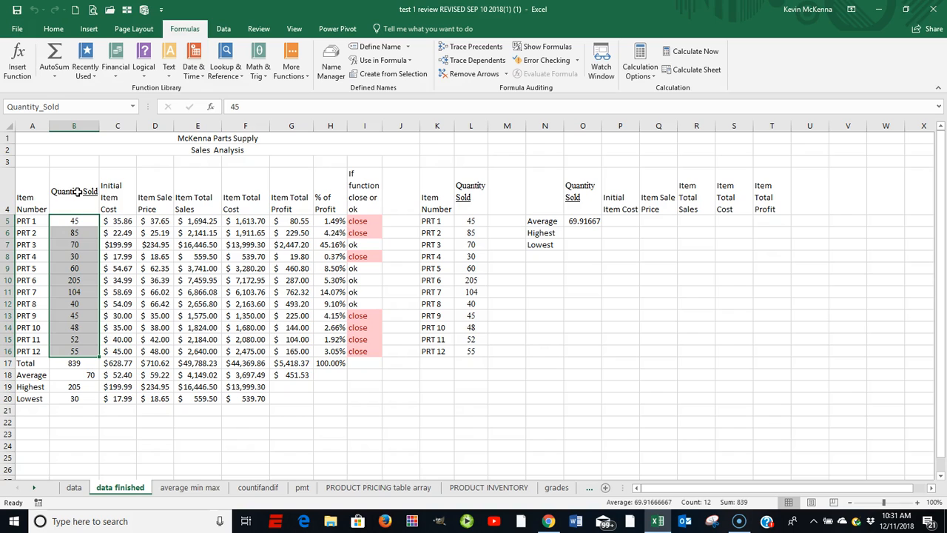
click(134, 109)
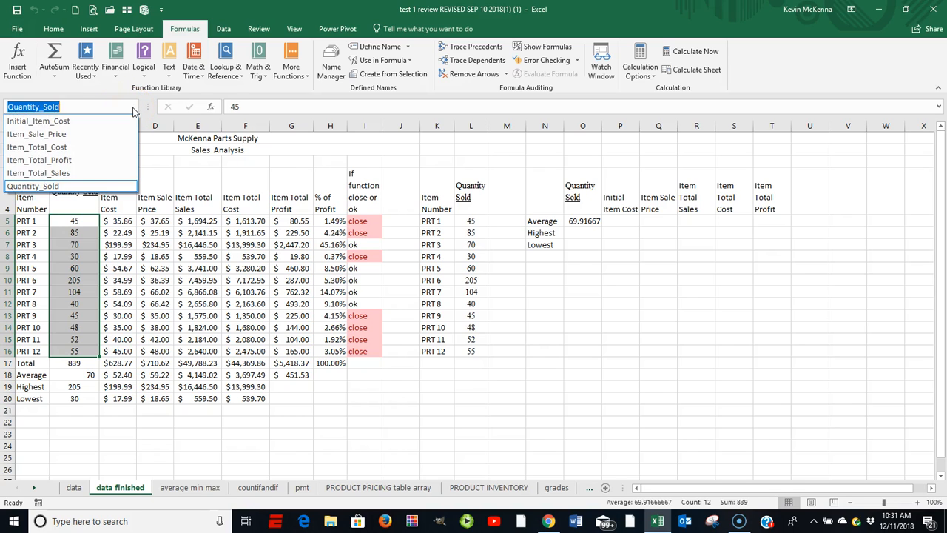
click(80, 160)
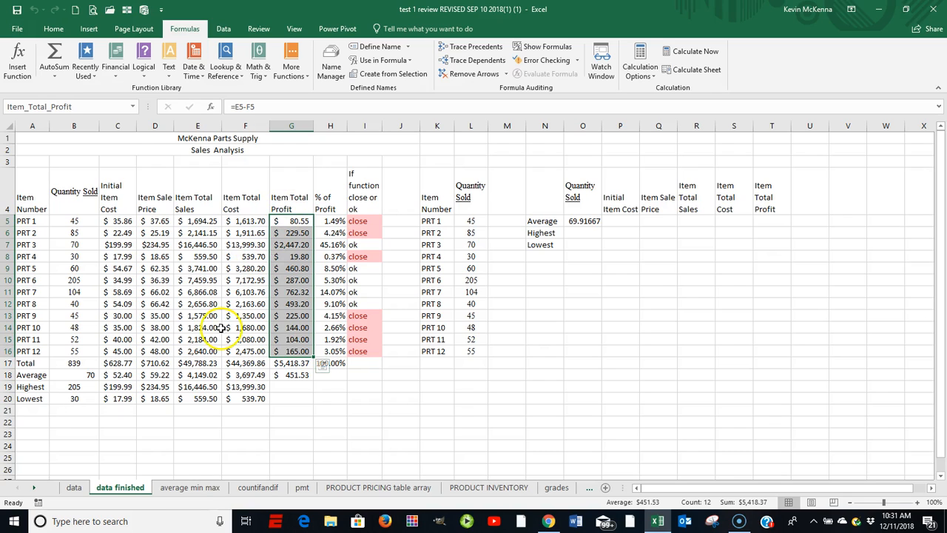
On the average min max sheet, enter =AVERAGE(Quantity_Sold) in B5 and fill the formula across through E5
click(201, 491)
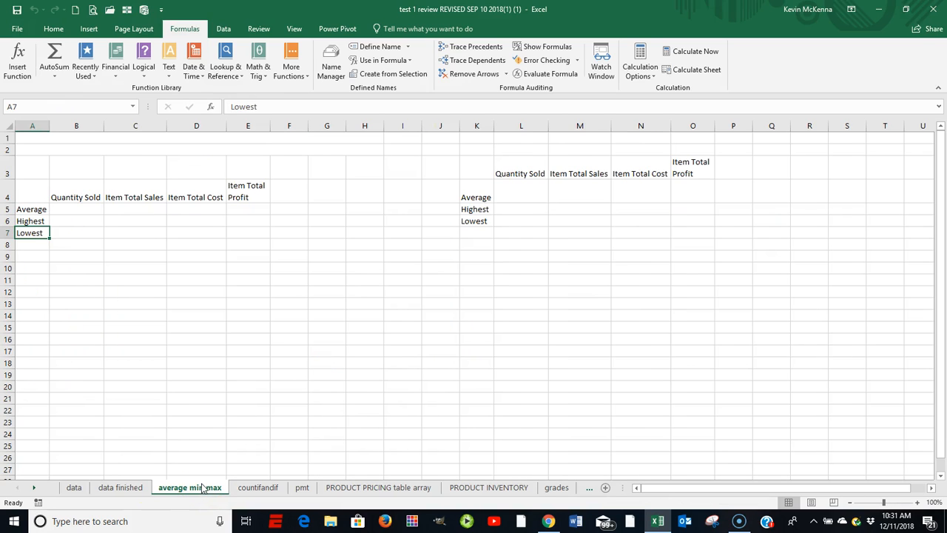
click(61, 209)
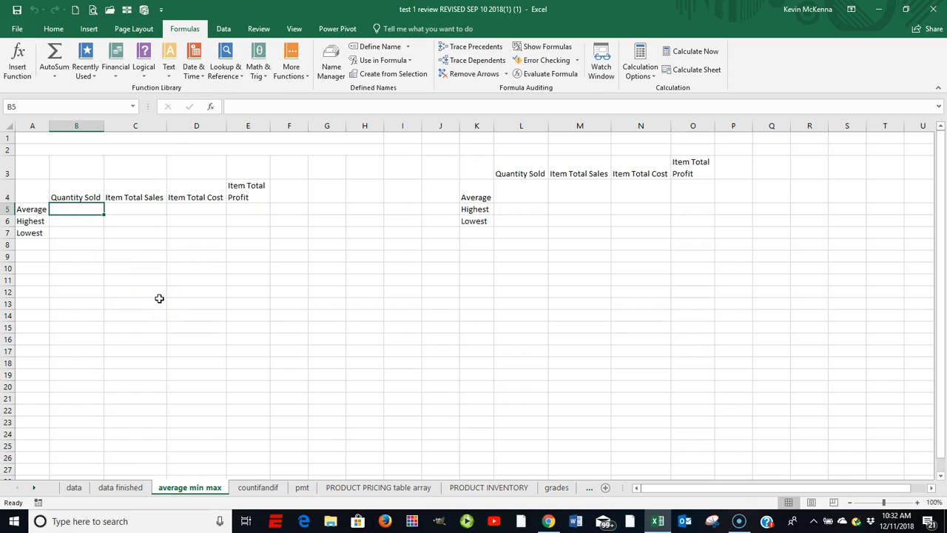
text(=)
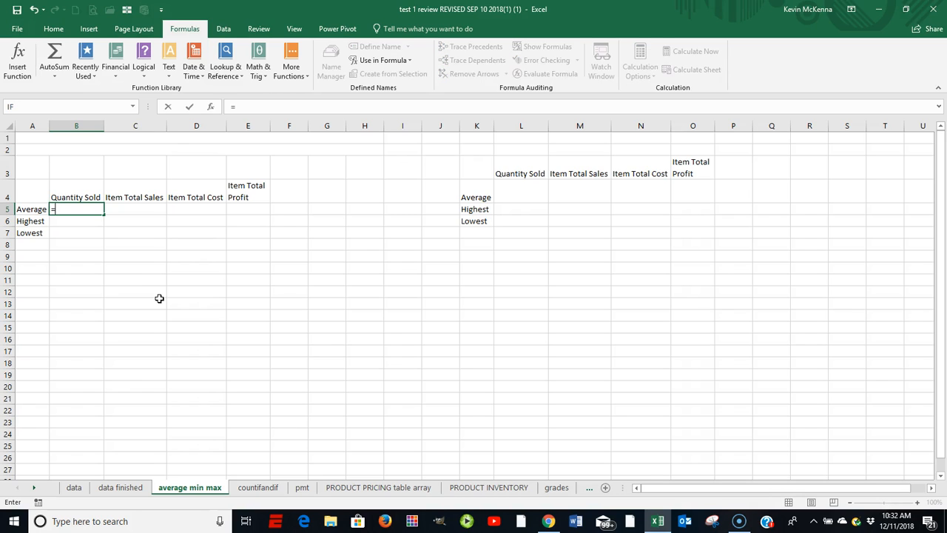
text(A)
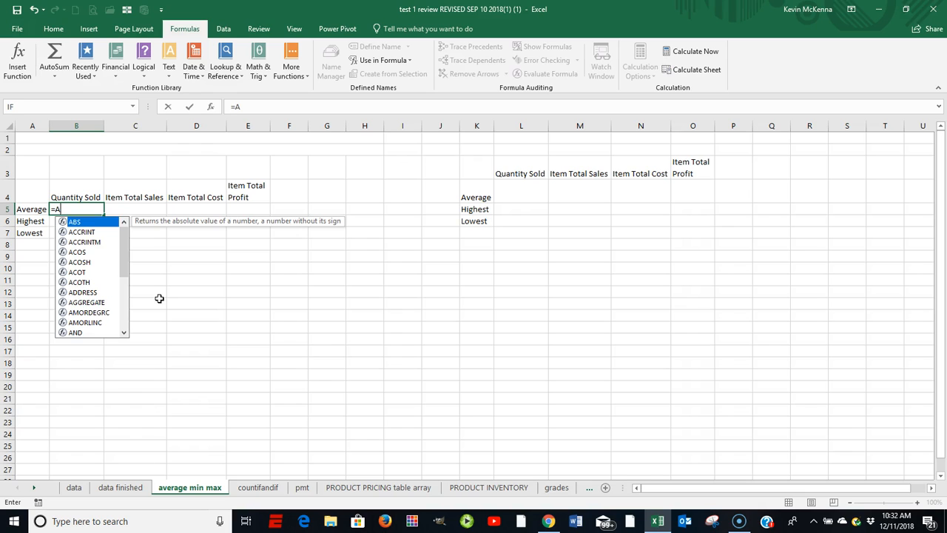
text(VER)
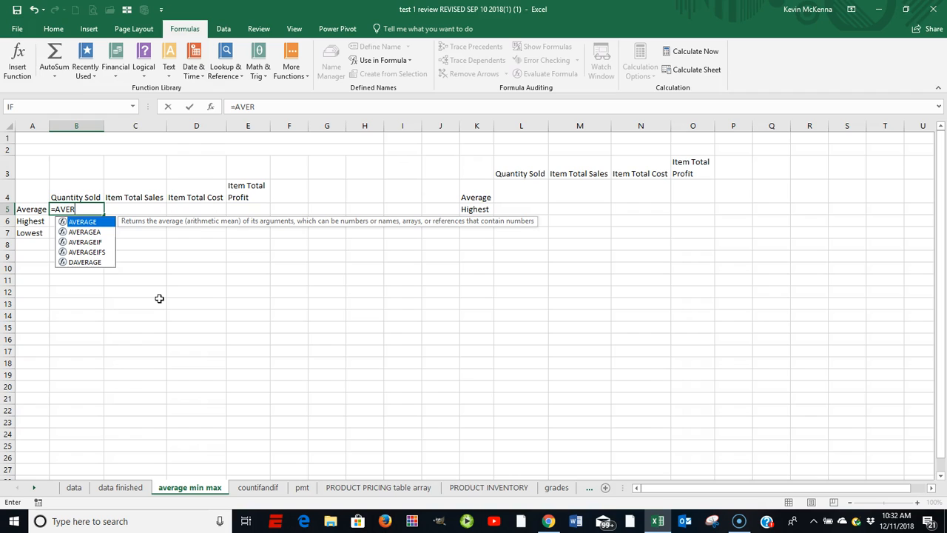
double_click(86, 224)
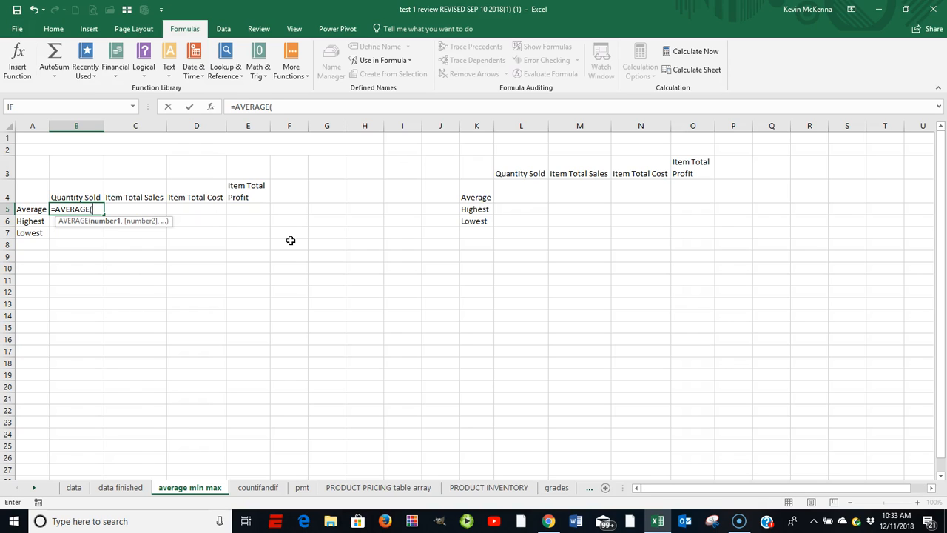
text(QU)
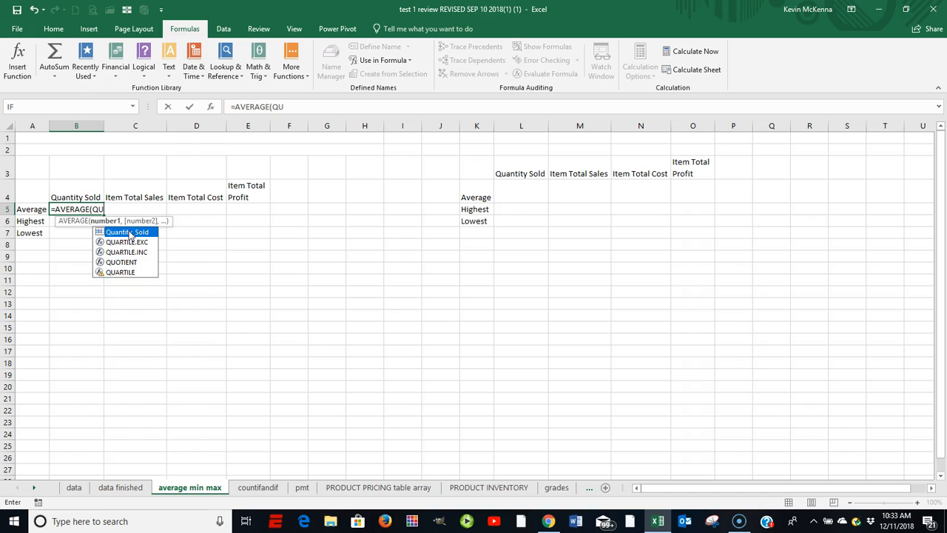
double_click(127, 232)
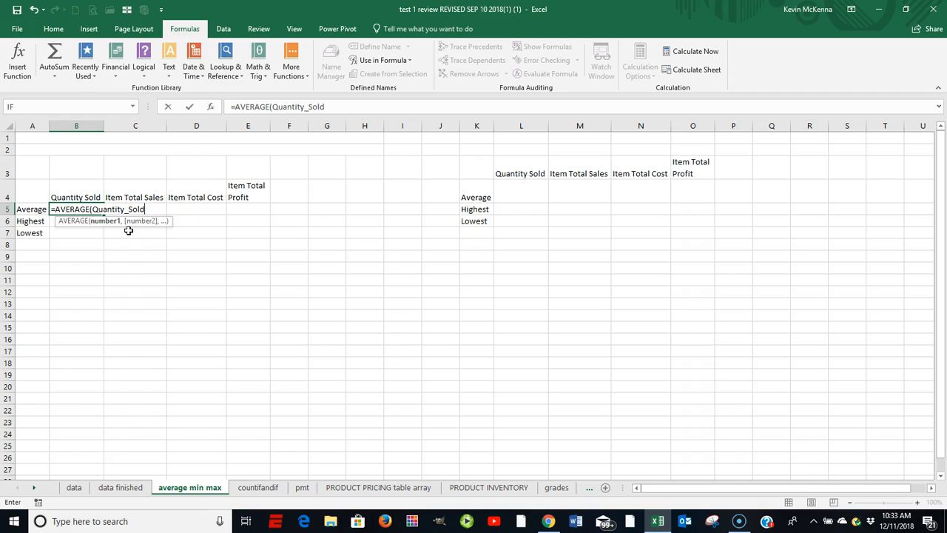
key(Tab)
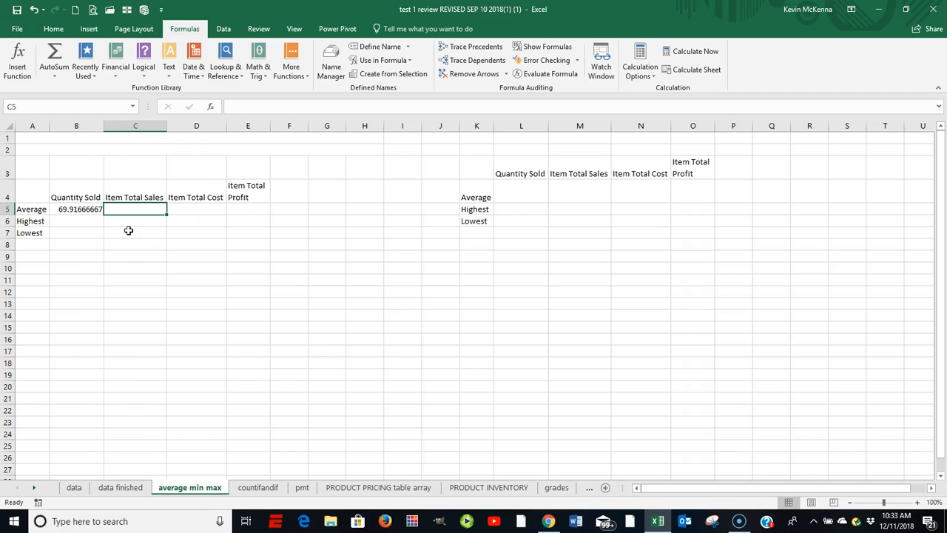
click(90, 211)
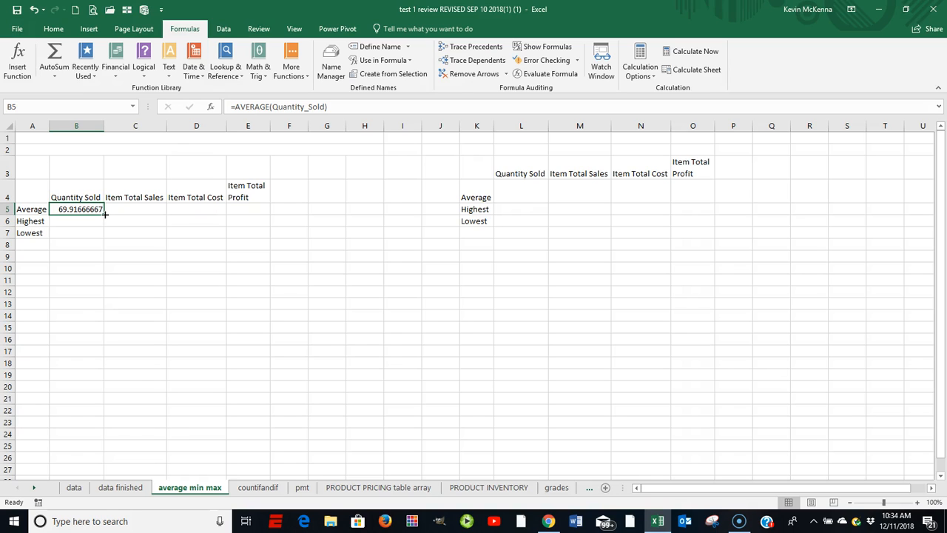
mouse_move(105, 213)
mouse_down()
mouse_move(249, 218)
mouse_move(235, 219)
mouse_up()
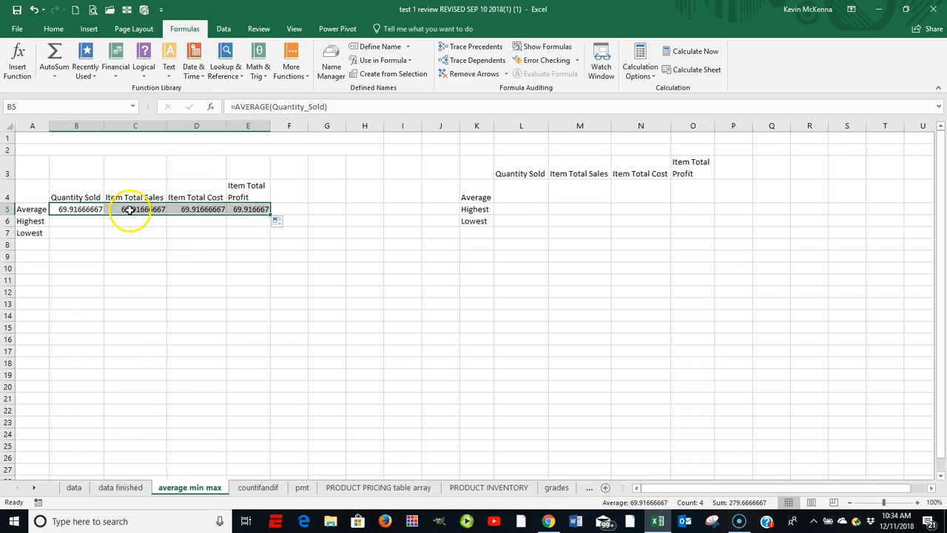
Enter =MAX(Quantity_Sold) in B6 to calculate the highest quantity sold
click(74, 221)
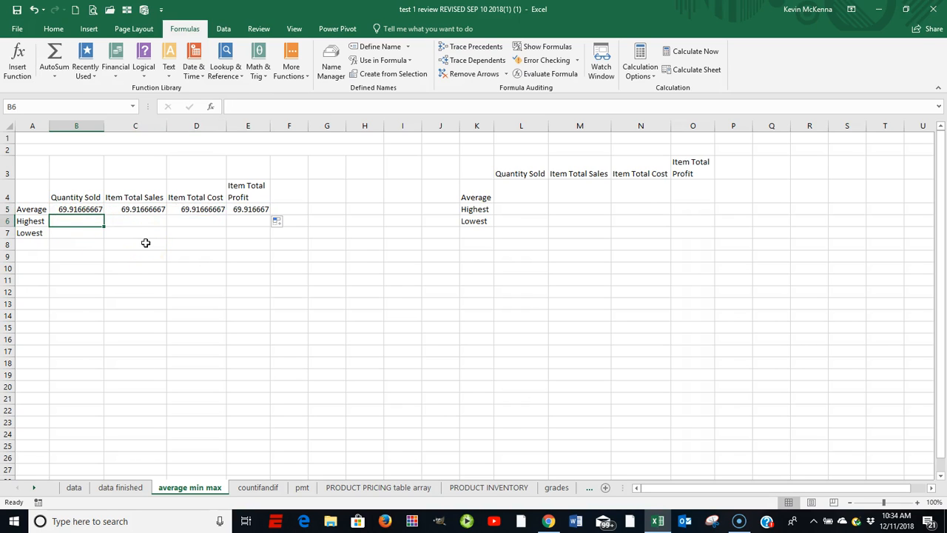
text(=)
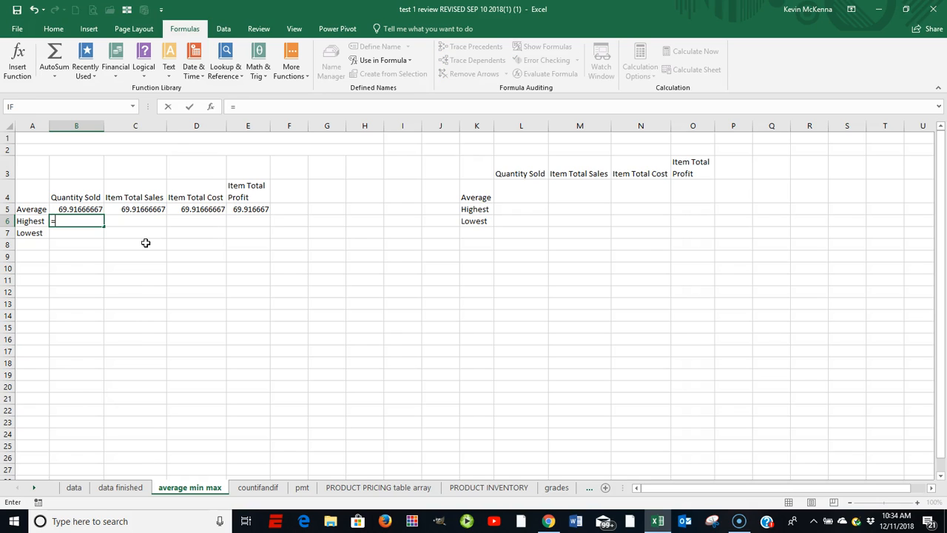
text(MAX)
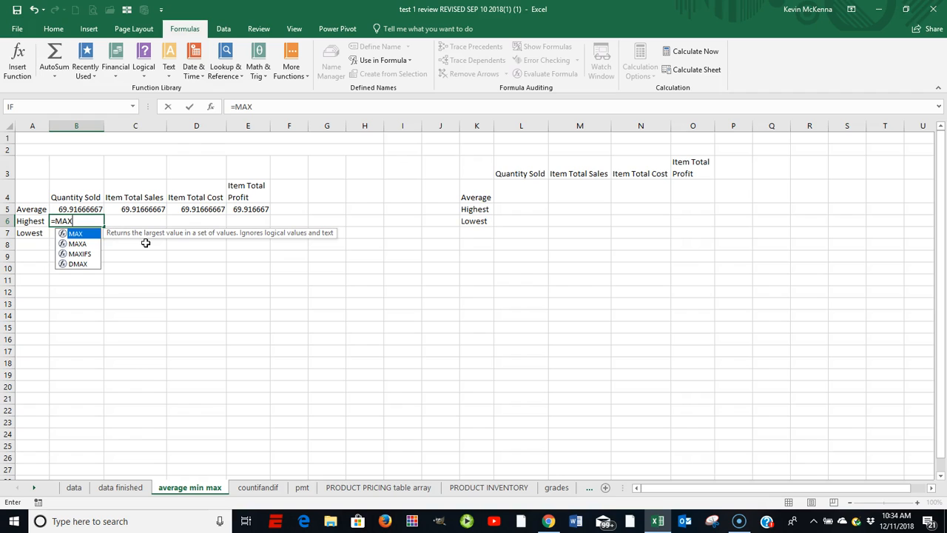
double_click(76, 235)
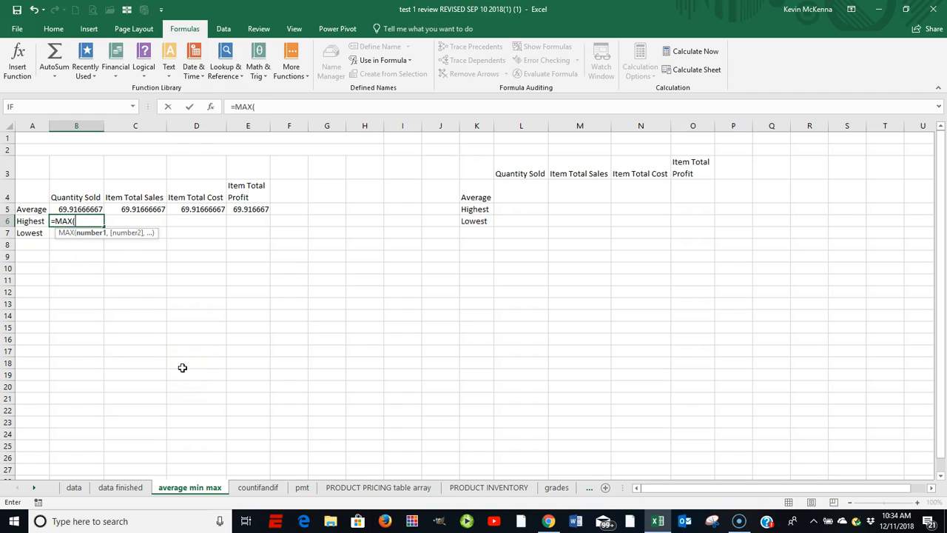
text(Q)
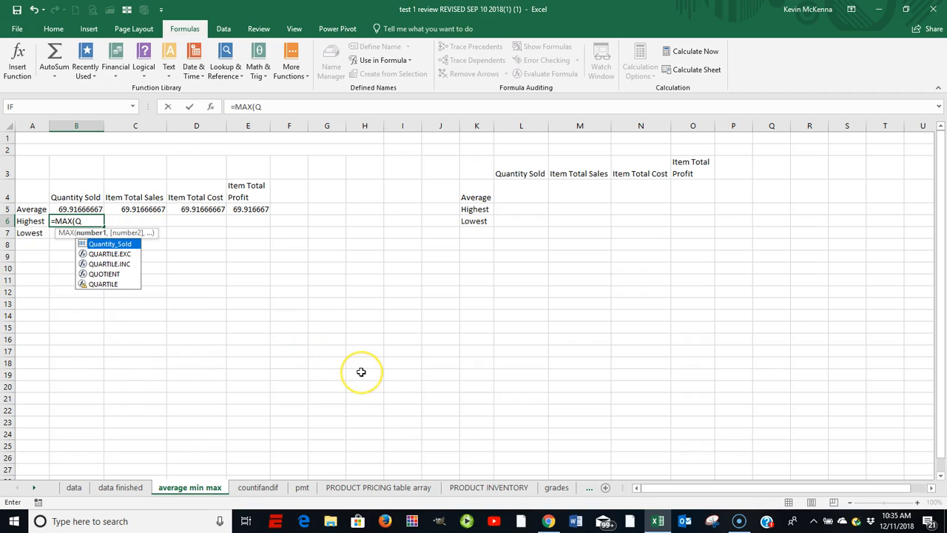
key(Tab)
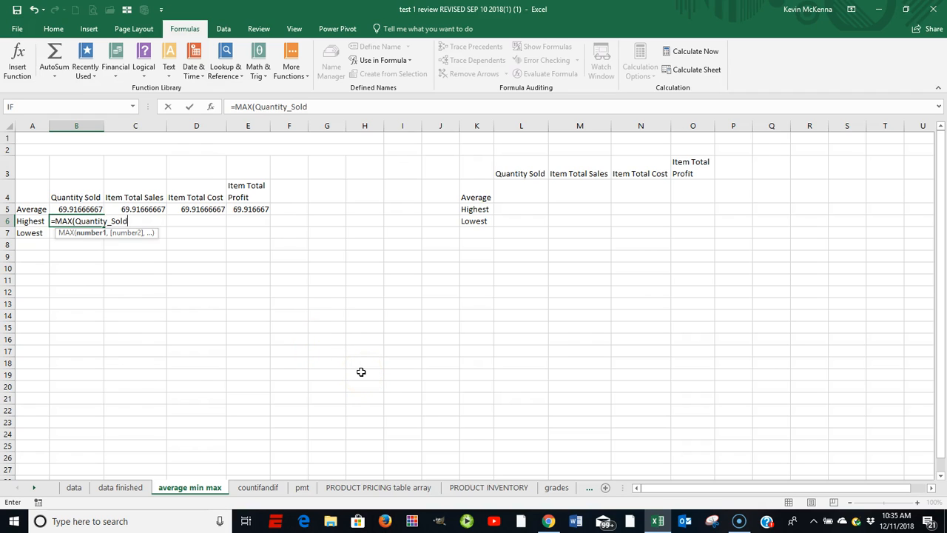
key(Tab)
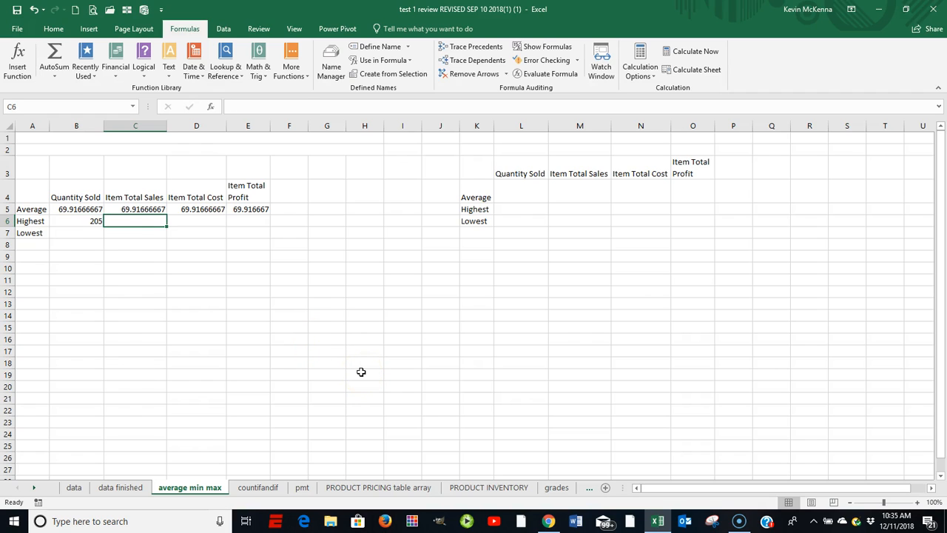
Enter =MIN(Quantity_Sold) in B7 to calculate the lowest quantity sold
click(85, 233)
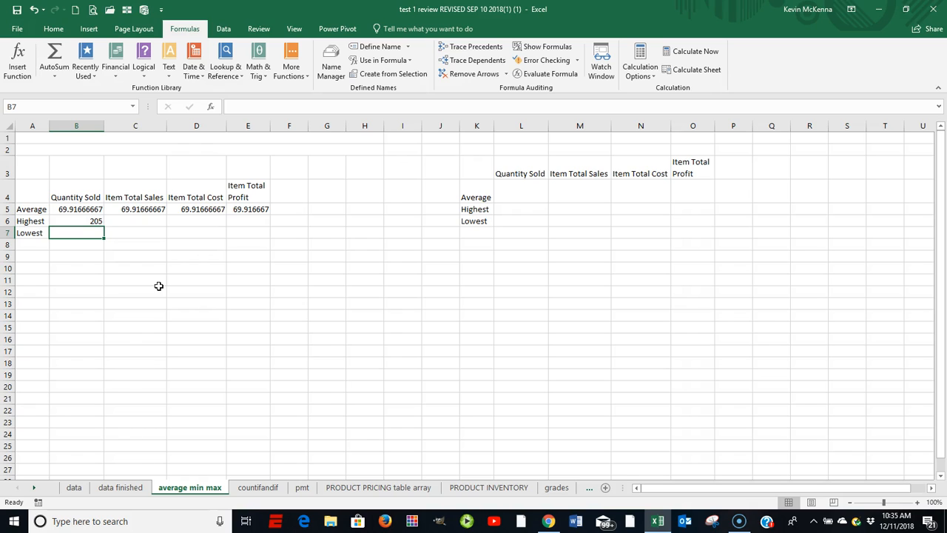
text(=)
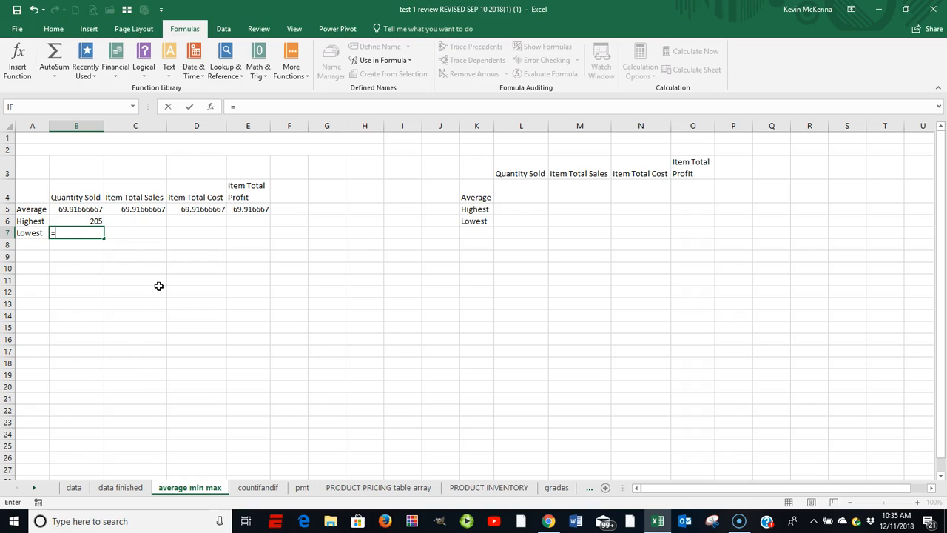
text(MIN)
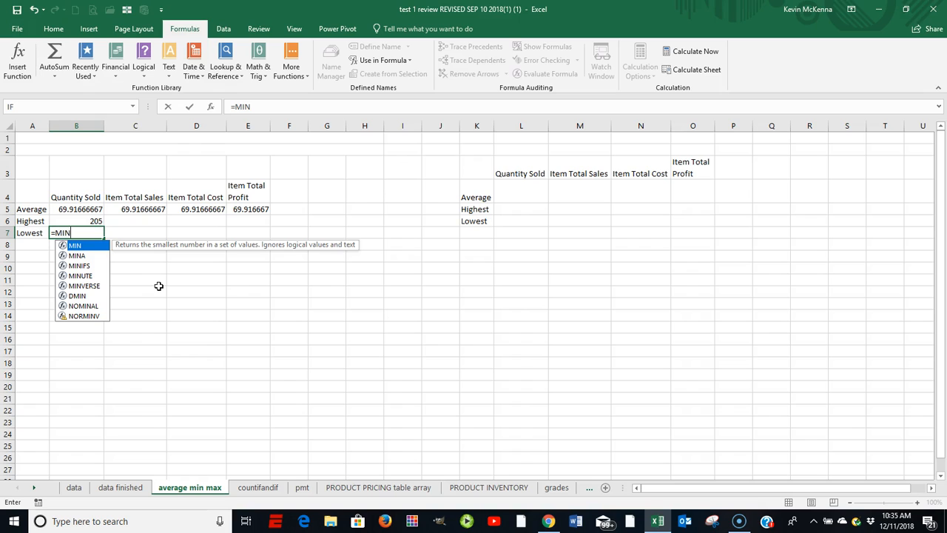
double_click(79, 249)
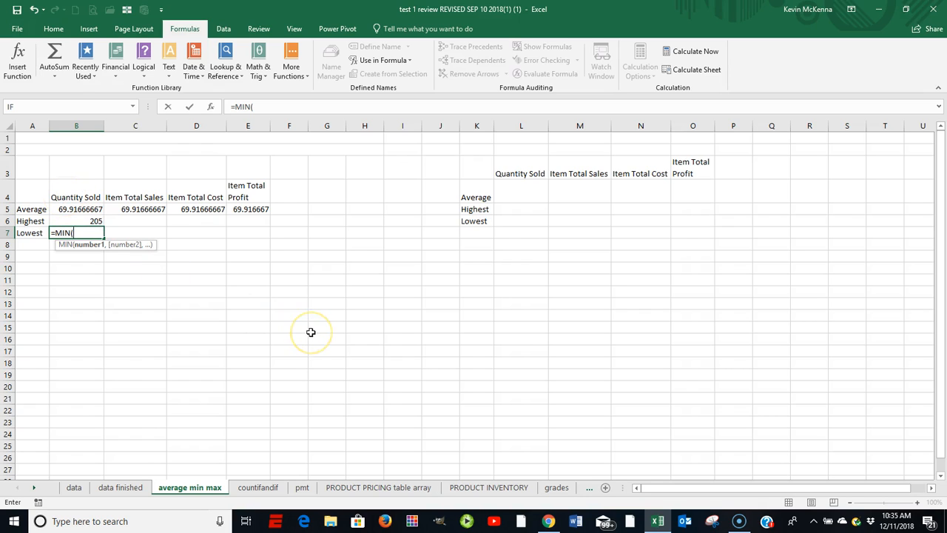
text(Q)
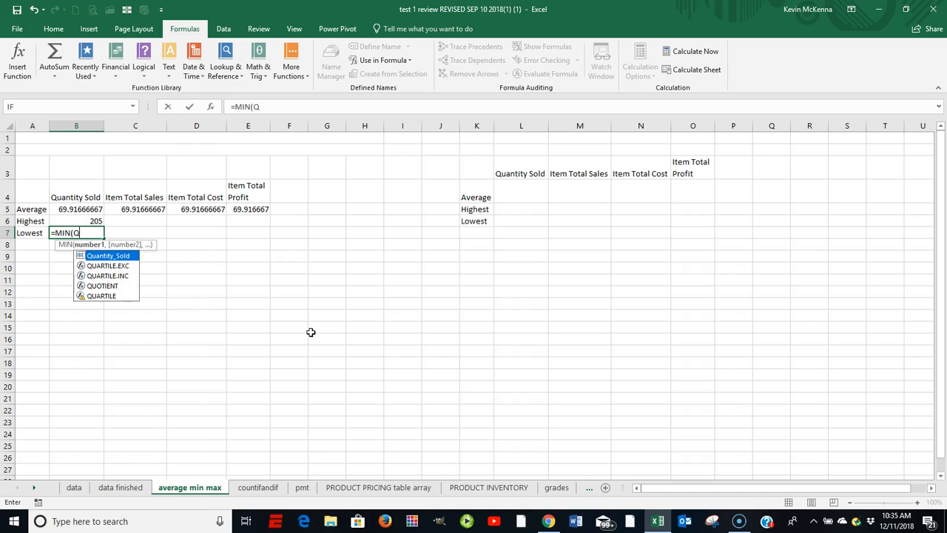
key(Tab)
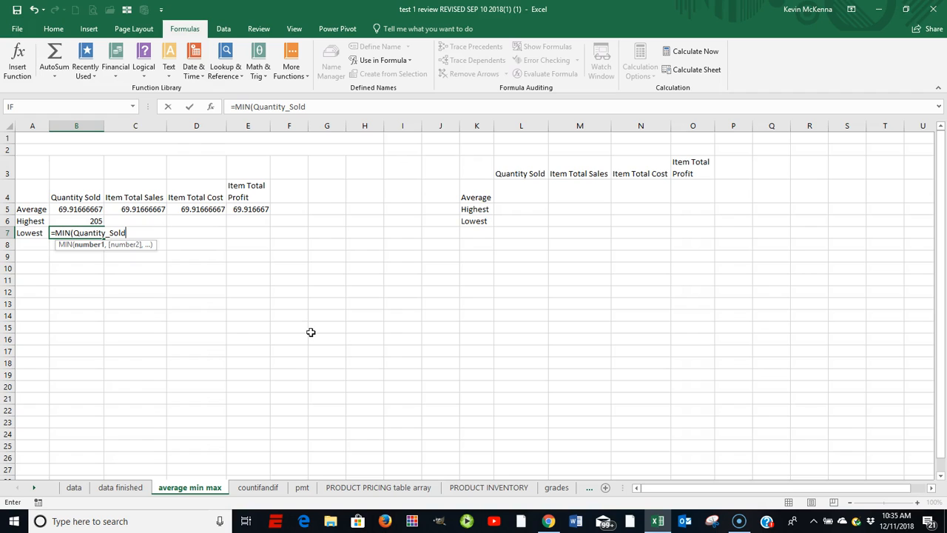
key(Tab)
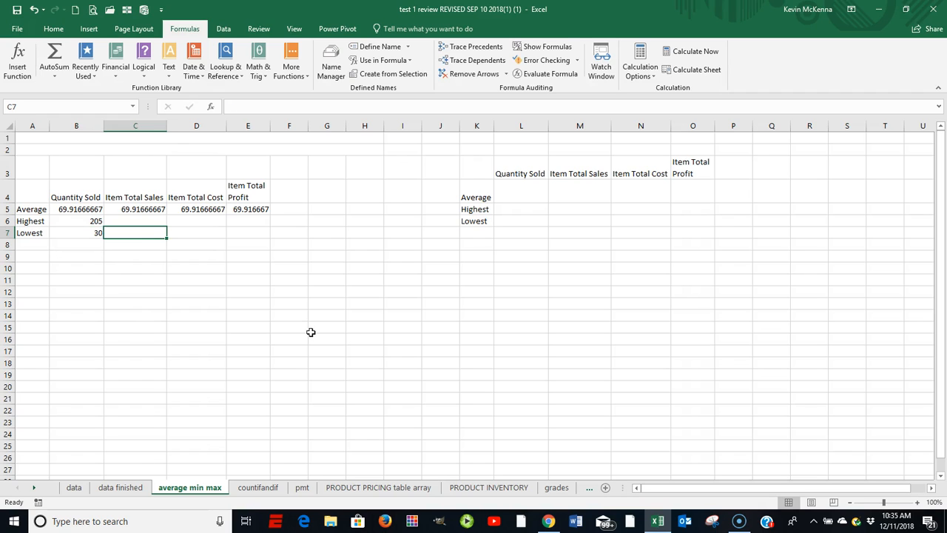
Fill the MAX formula in B6 and the MIN formula in B7 across through column E
click(93, 219)
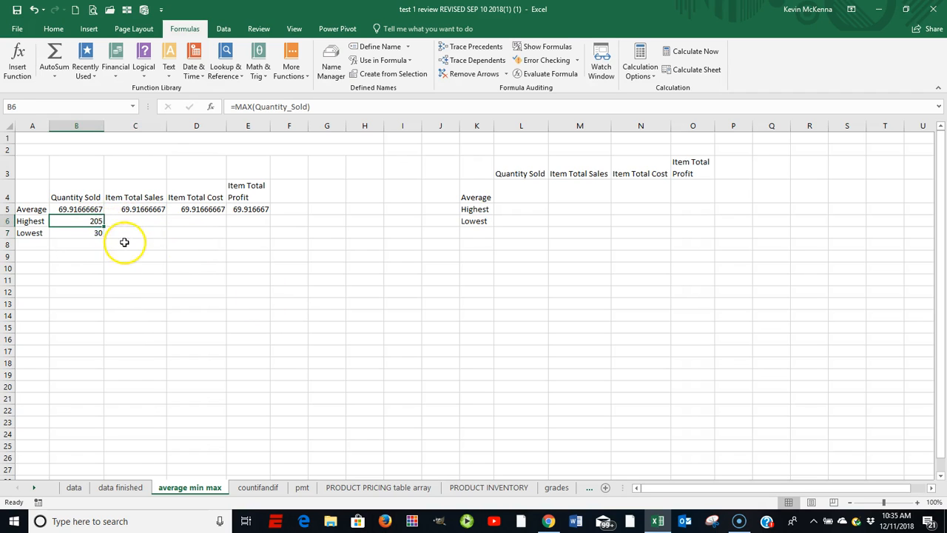
drag(103, 226, 255, 226)
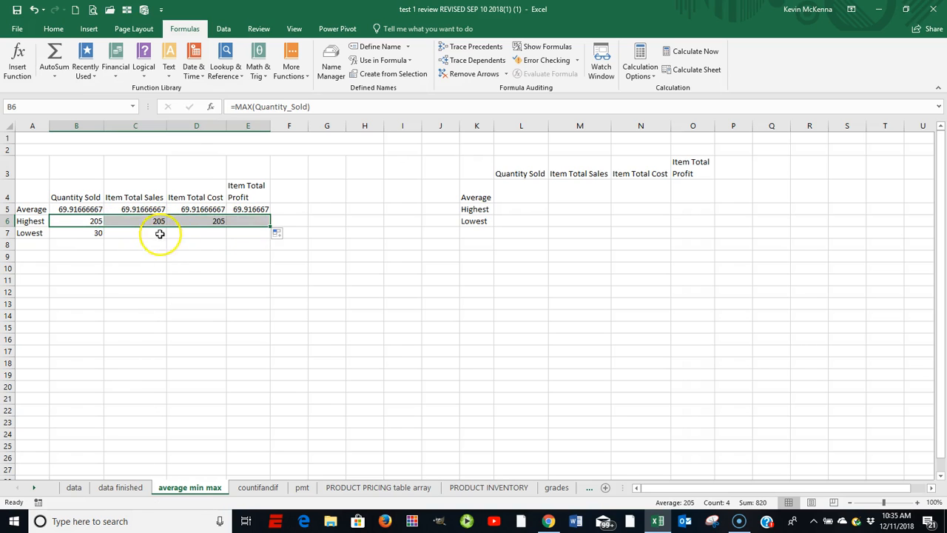
click(100, 232)
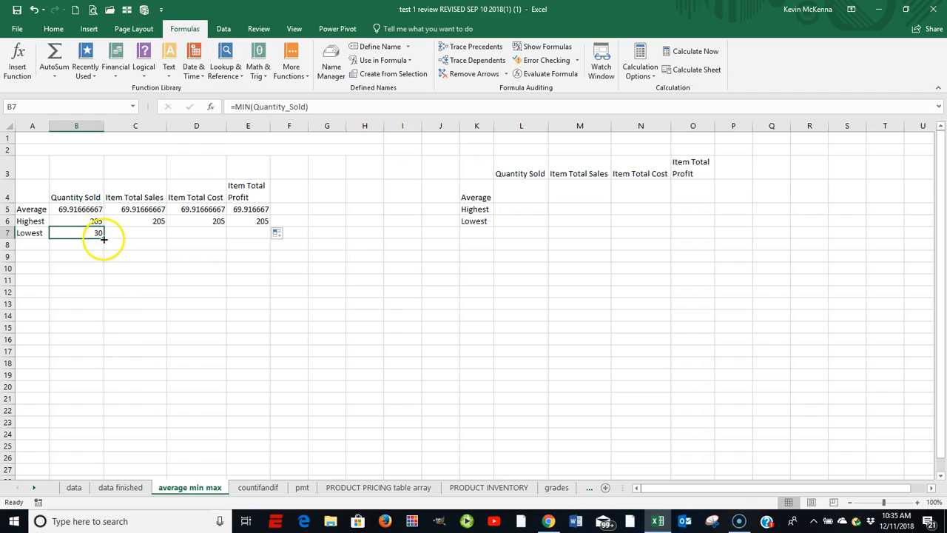
drag(103, 237, 254, 240)
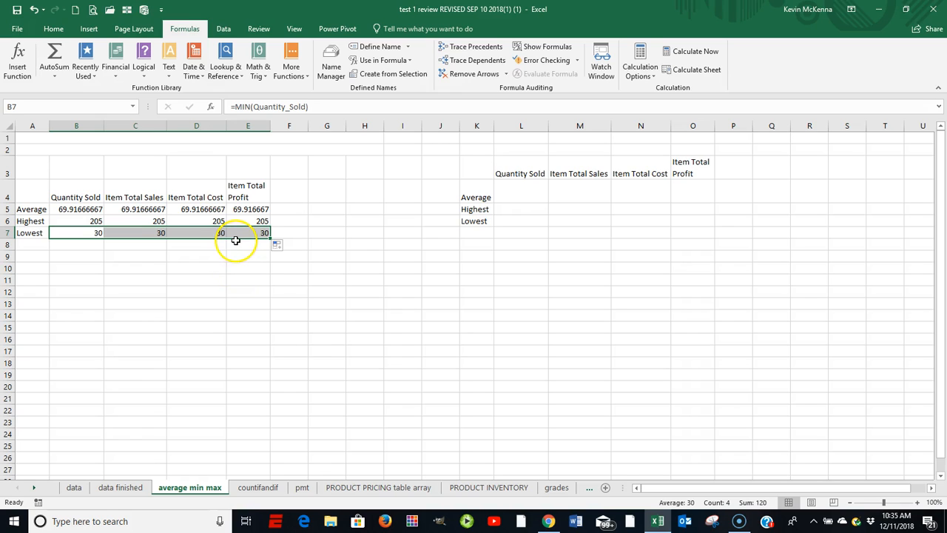
Change the formula in C5 to average the named range Item_Total_Sales instead of Quantity_Sold
click(134, 207)
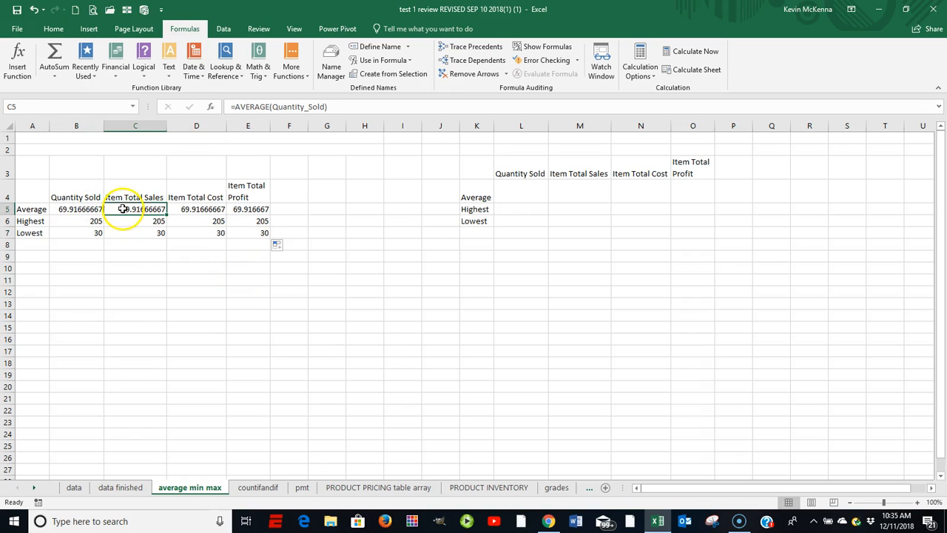
mouse_move(139, 207)
mouse_down()
mouse_move(138, 220)
mouse_move(177, 234)
mouse_move(255, 220)
mouse_move(256, 231)
mouse_up()
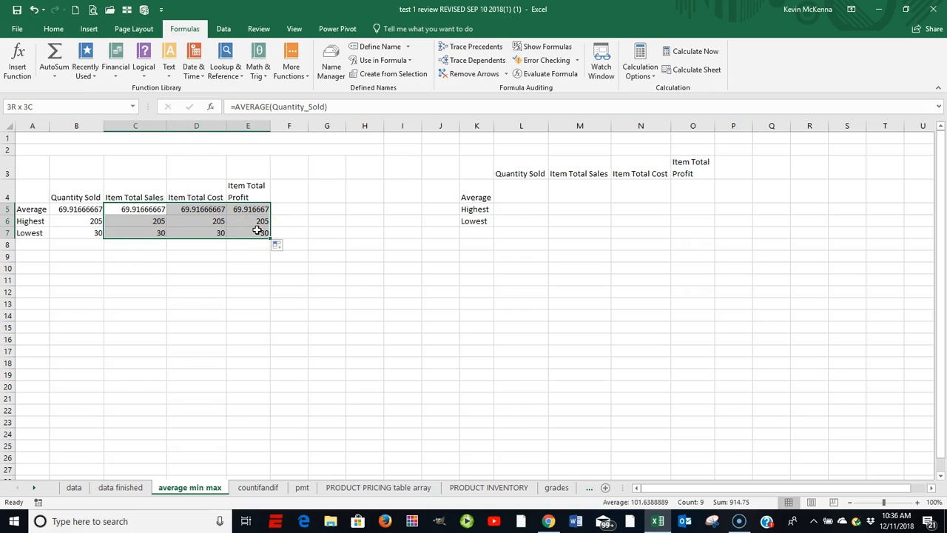
click(140, 210)
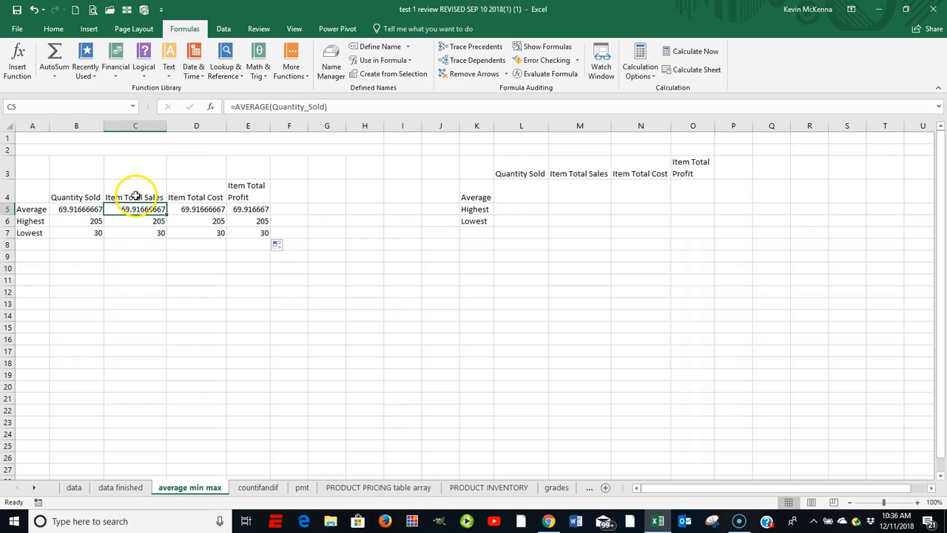
click(272, 107)
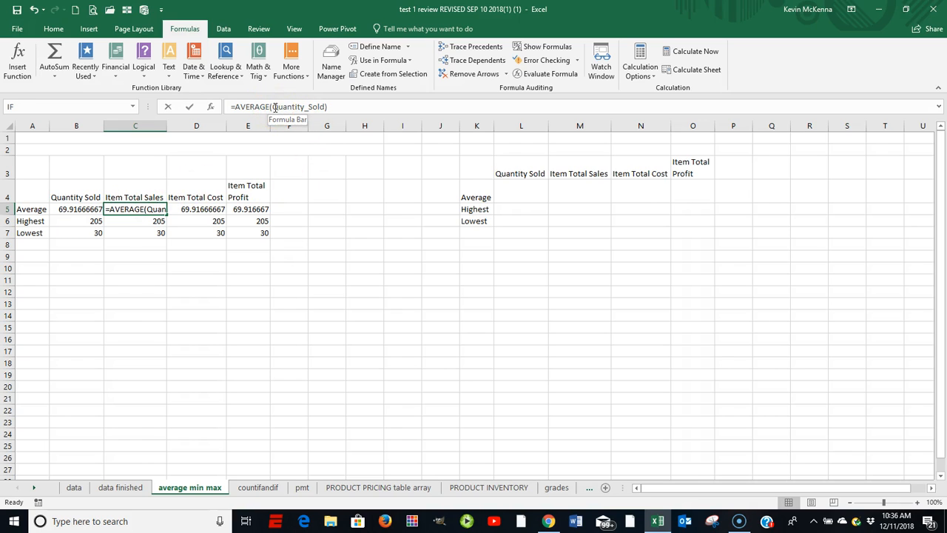
drag(274, 106, 352, 110)
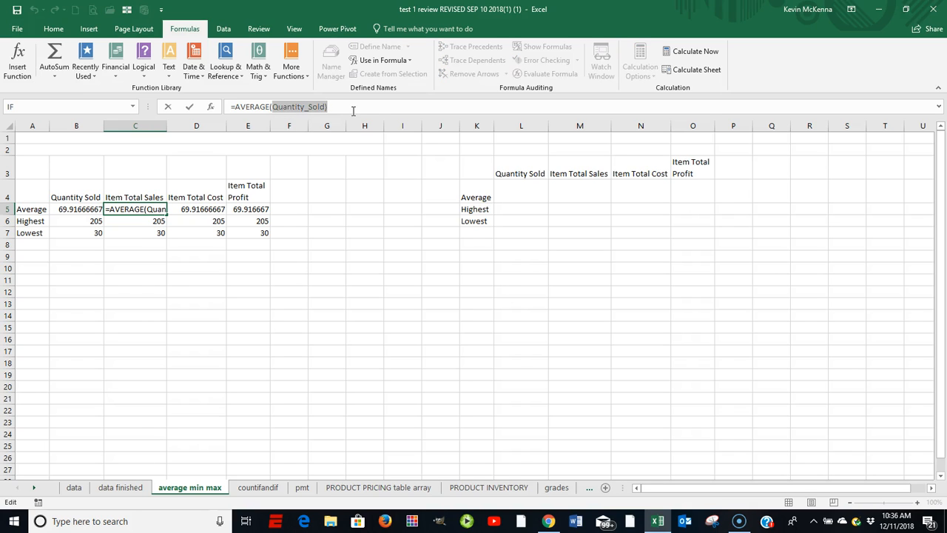
text(IT)
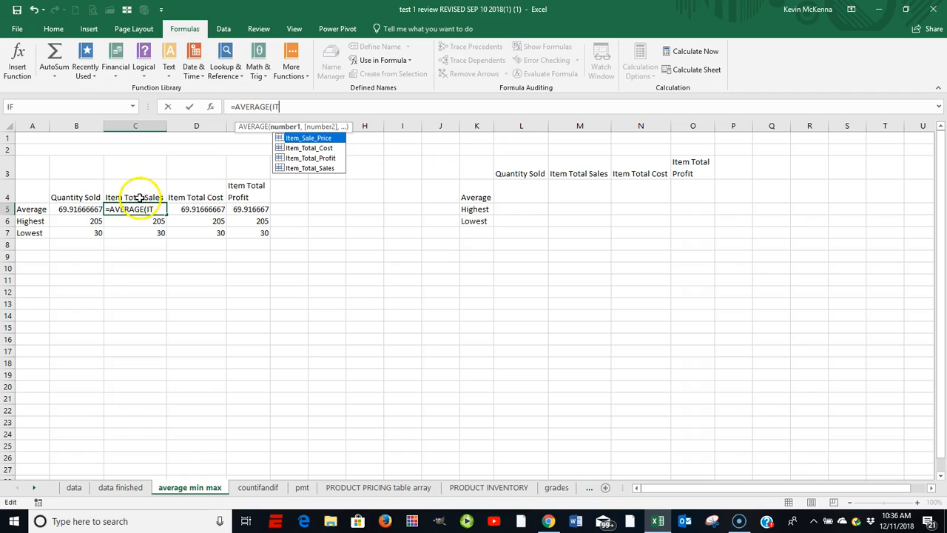
click(314, 169)
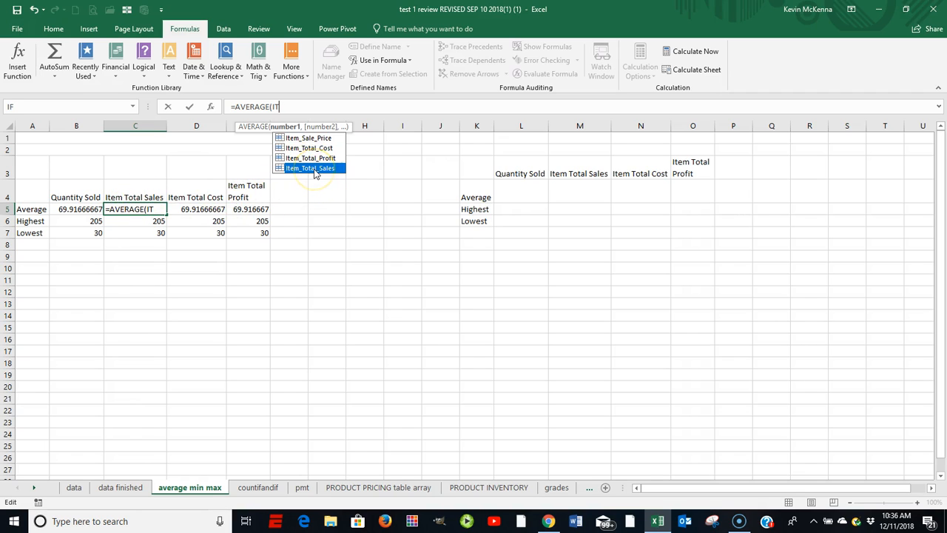
double_click(314, 168)
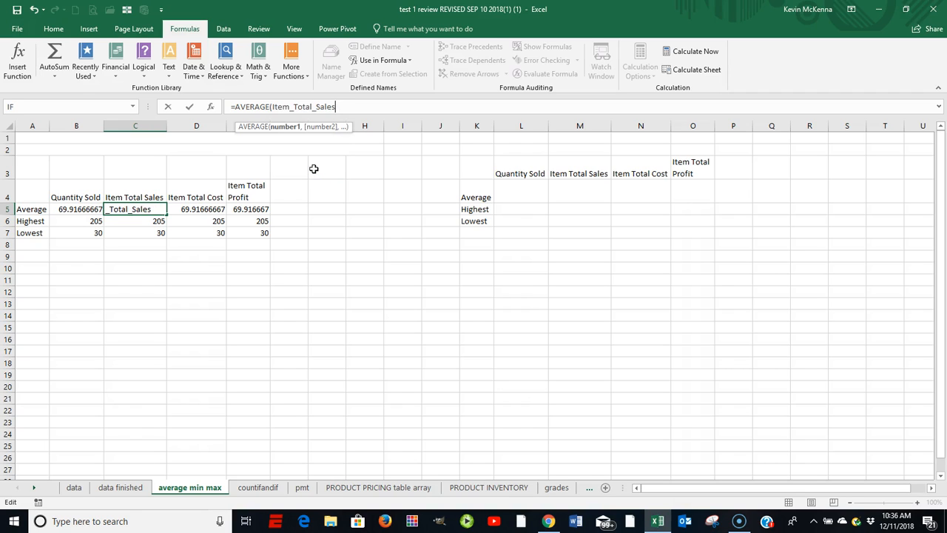
key(Tab)
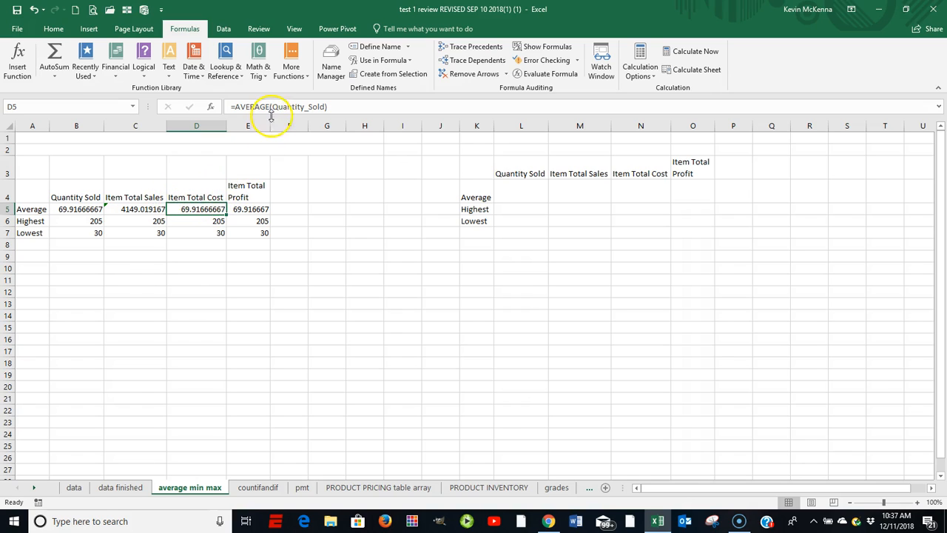
Change the formula in D5 to average the named range Item_Total_Cost instead of Quantity_Sold
drag(274, 106, 345, 106)
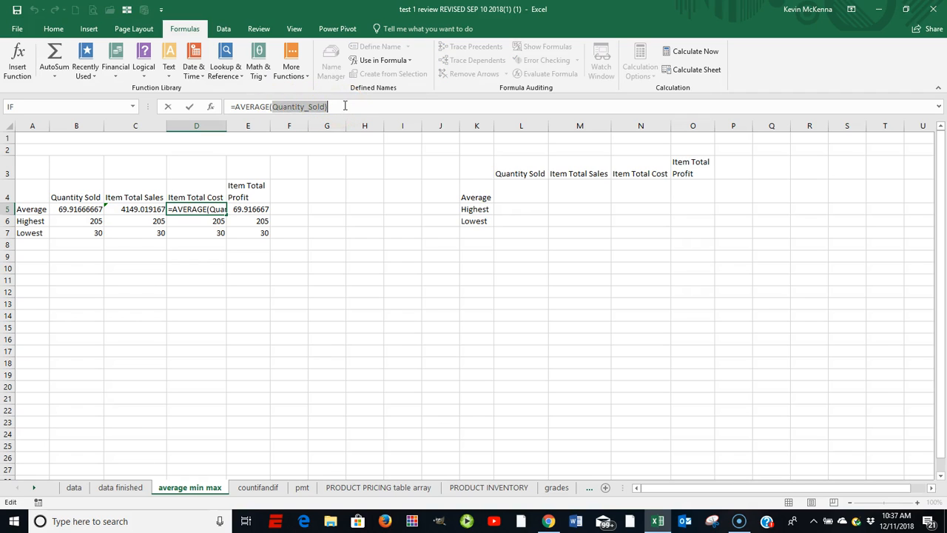
text(IT)
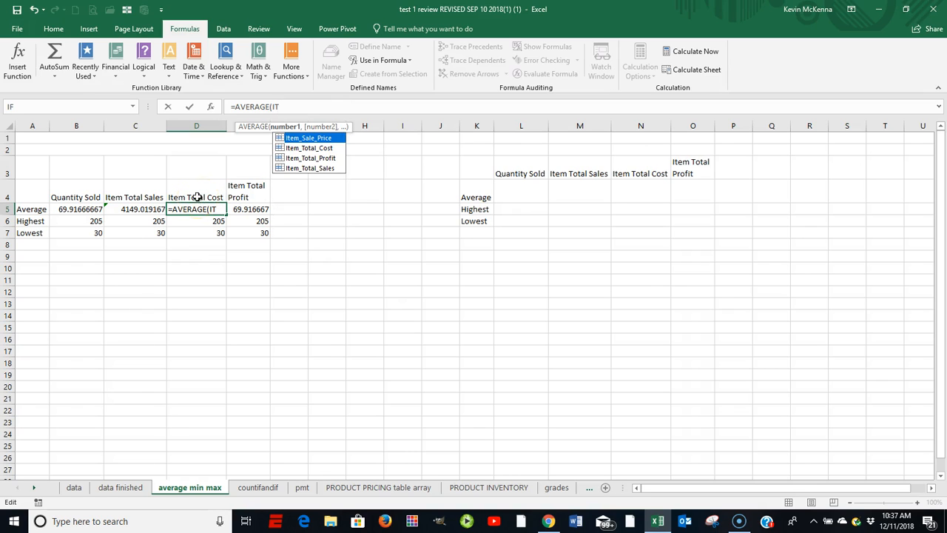
click(306, 148)
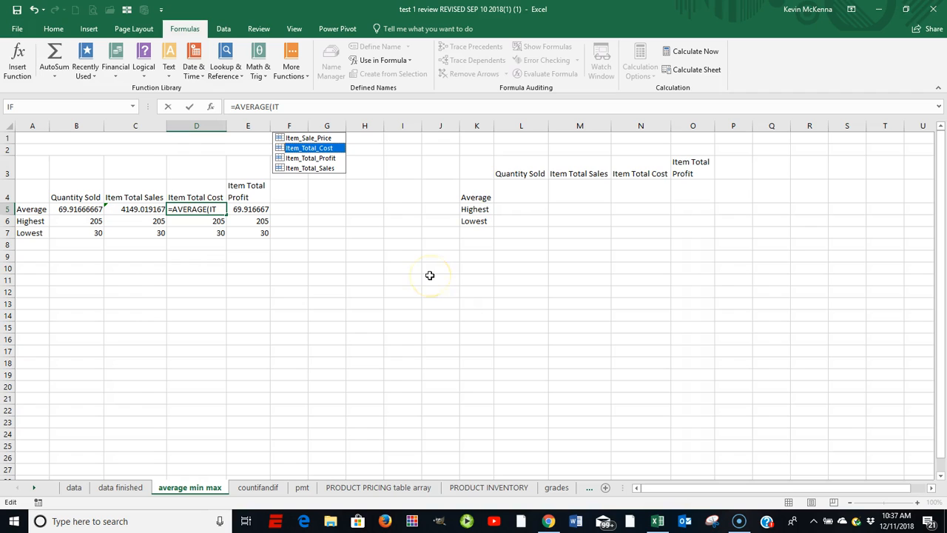
key(Tab)
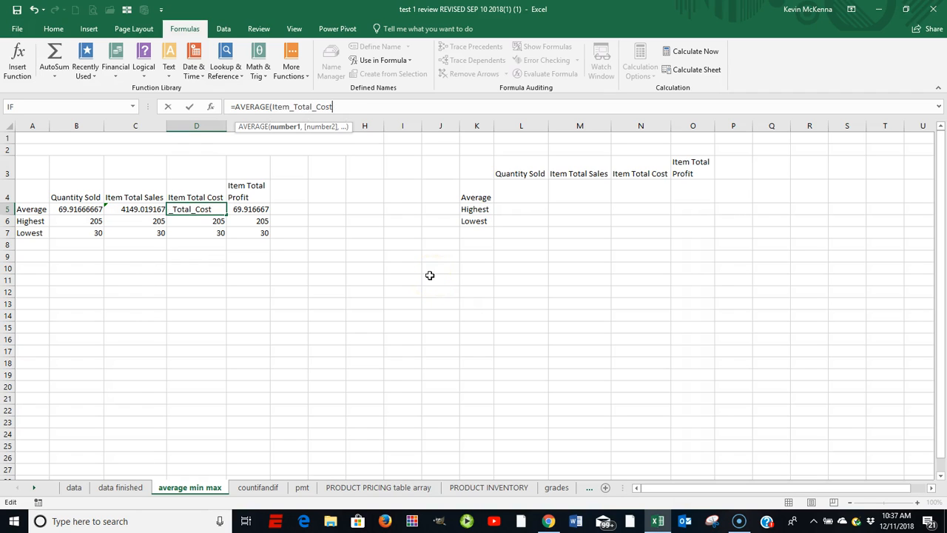
key(Tab)
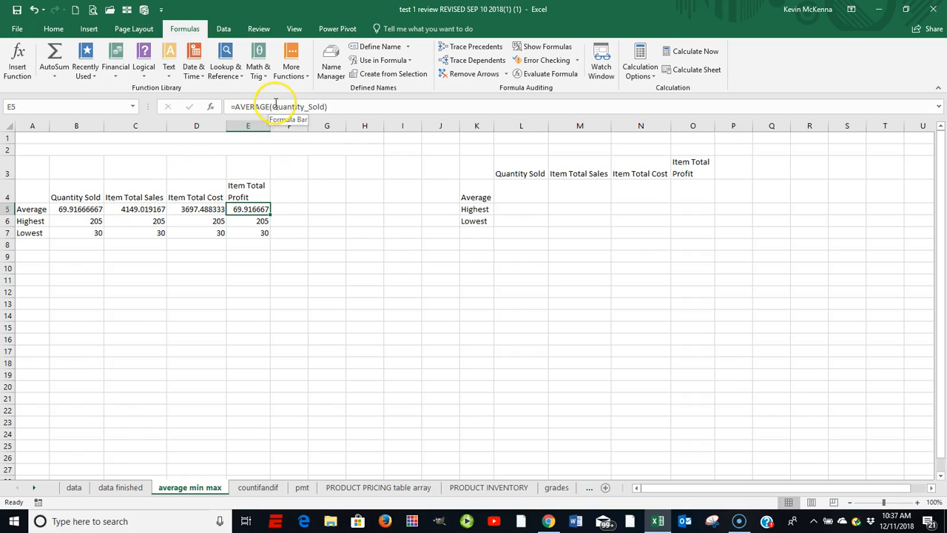
Change the formula in E5 to average the named range Item_Total_Profit instead of Quantity_Sold
drag(271, 107, 353, 104)
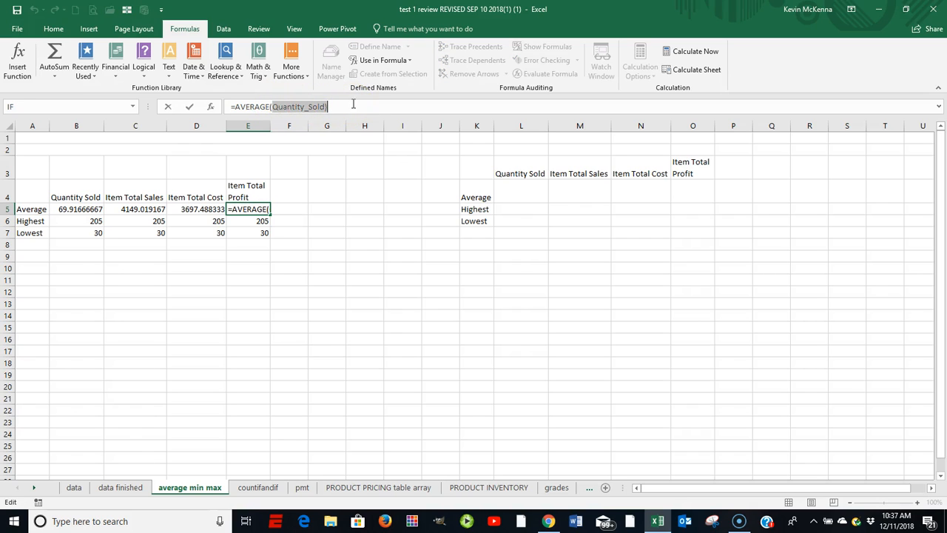
text(IT)
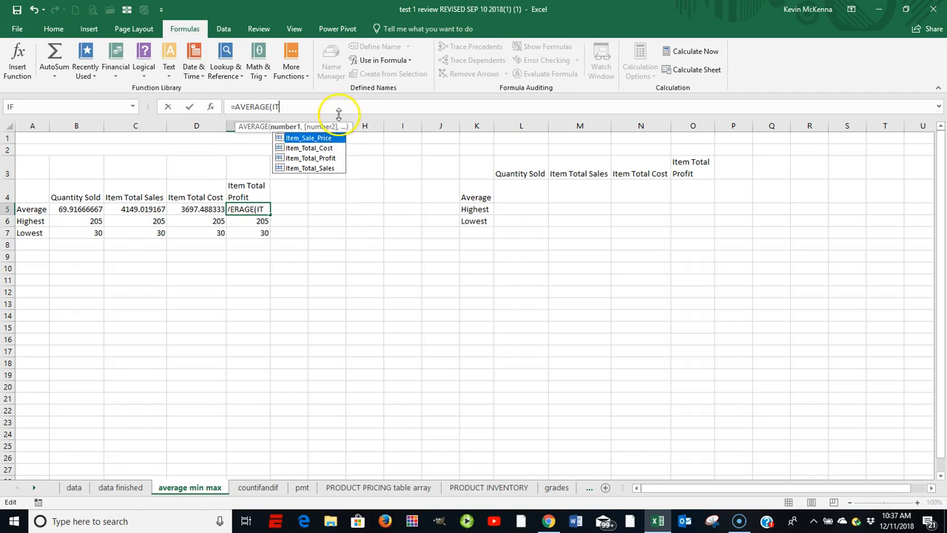
click(328, 159)
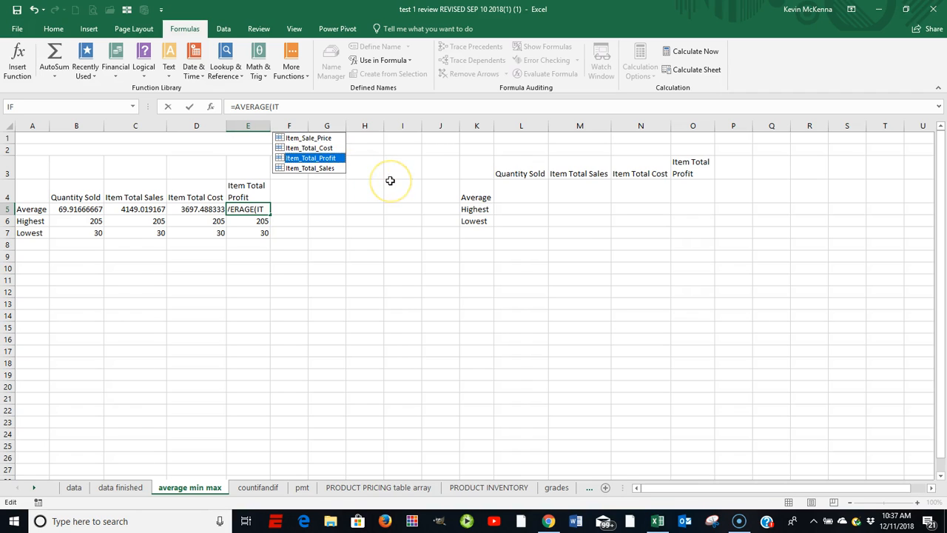
key(Tab)
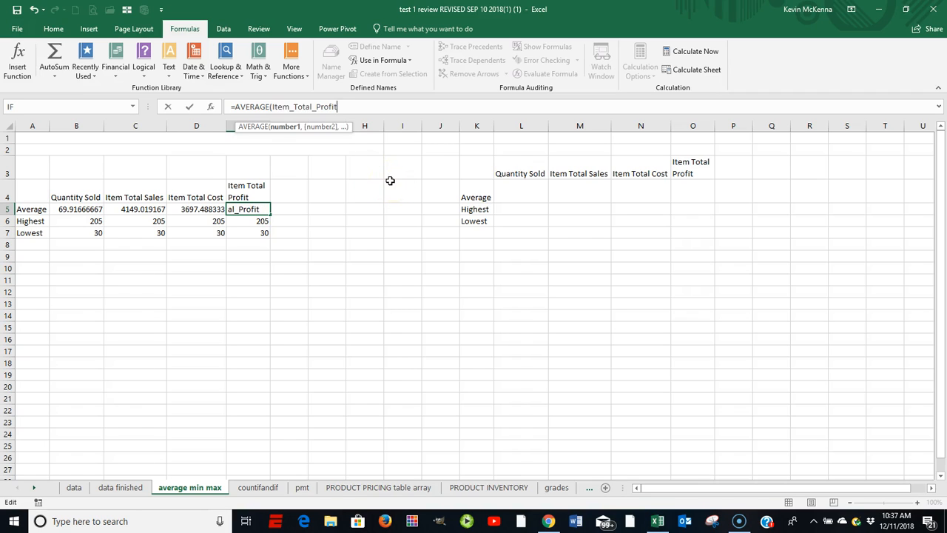
key(Tab)
Change the formula in C6 to take the maximum of the named range Item_Total_Sales instead of Quantity_Sold
click(210, 232)
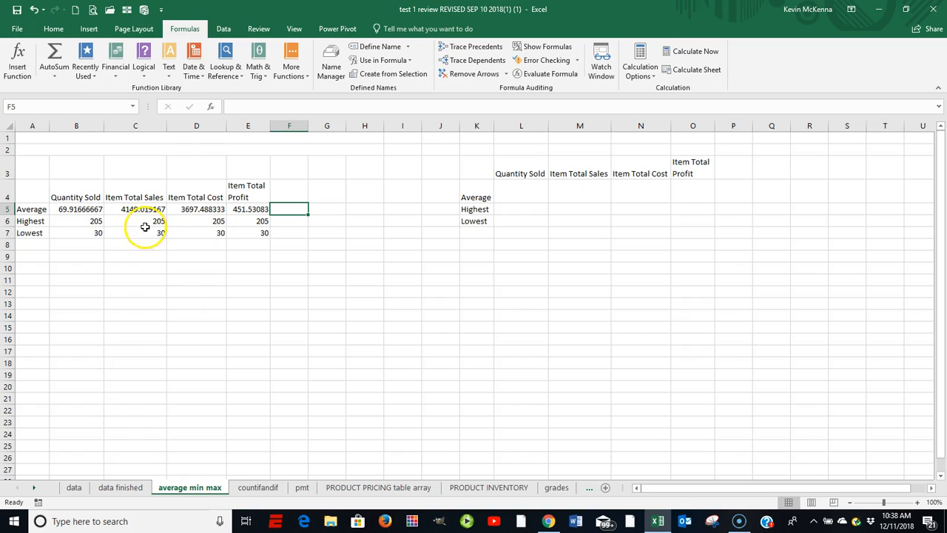
click(146, 221)
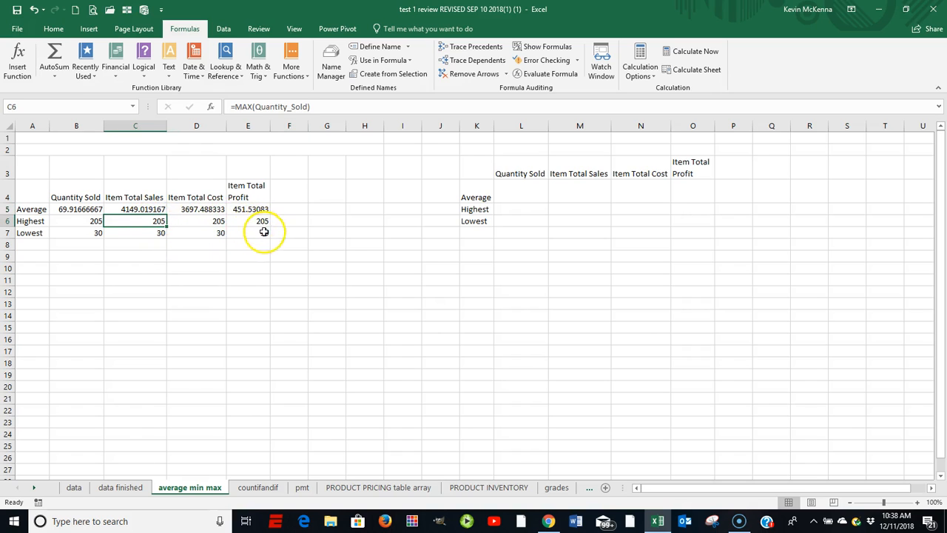
click(143, 222)
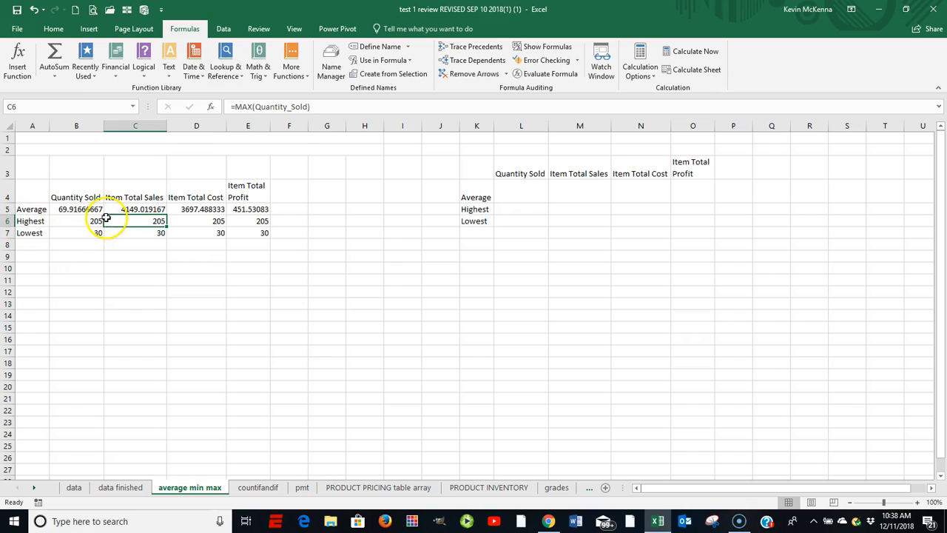
click(145, 222)
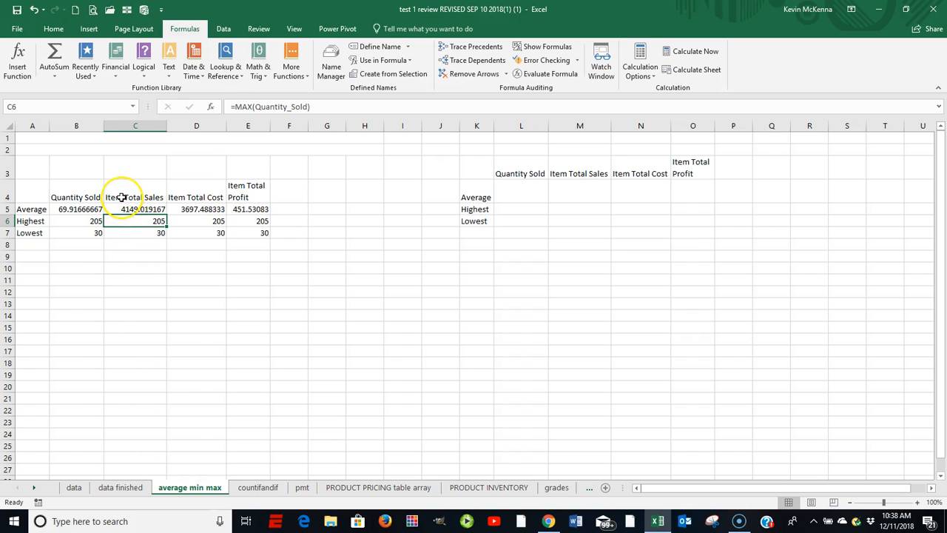
click(255, 106)
double_click(258, 106)
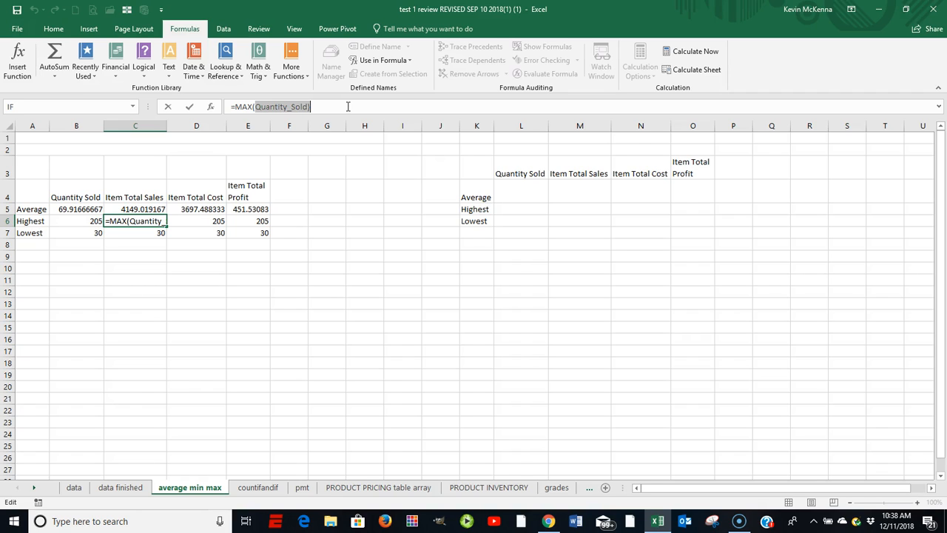
text(IT)
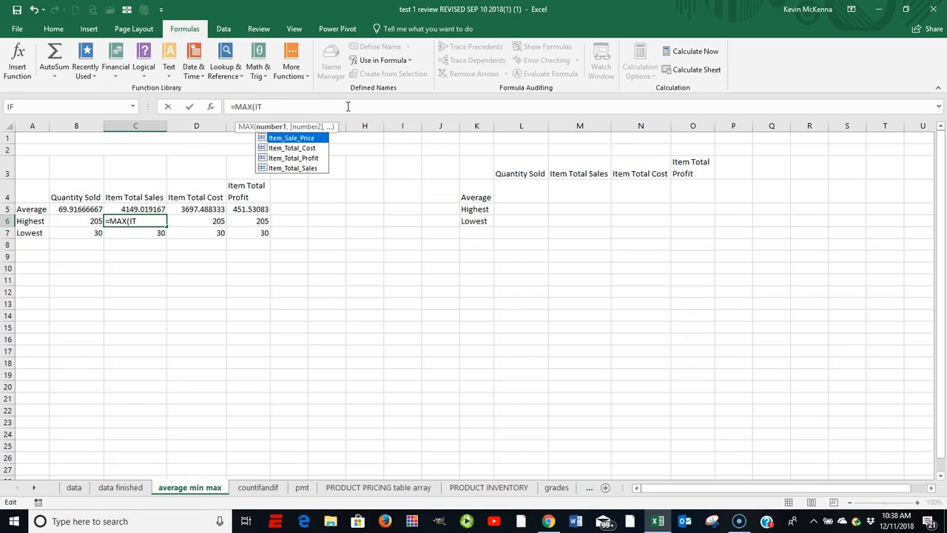
click(314, 169)
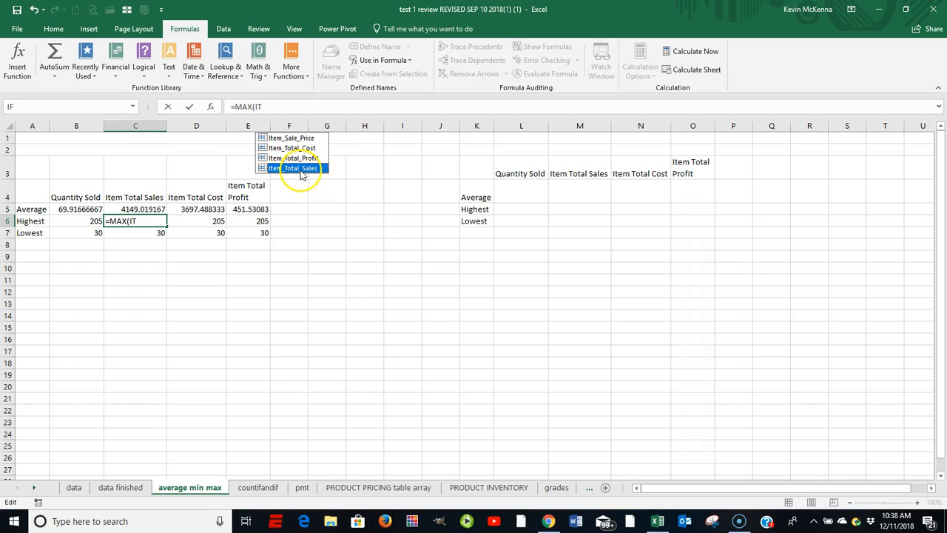
double_click(300, 169)
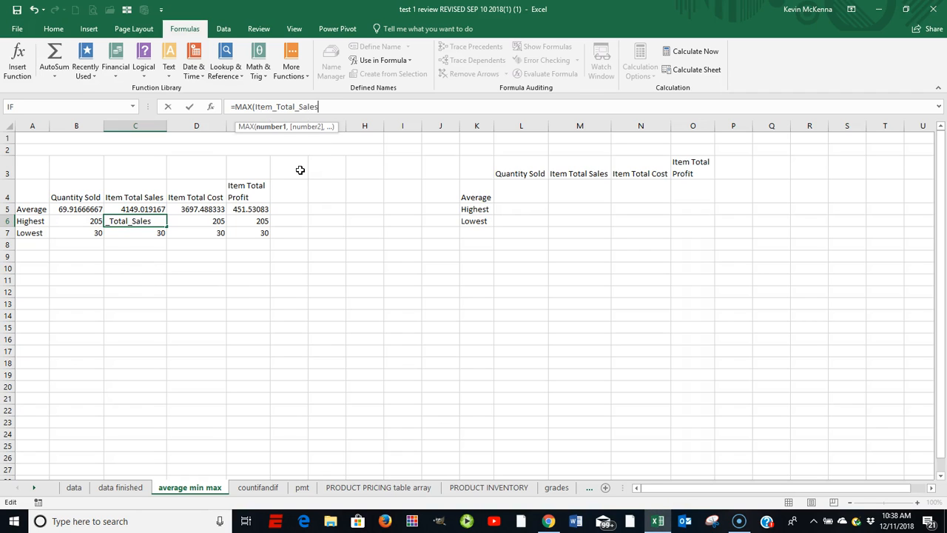
key(Tab)
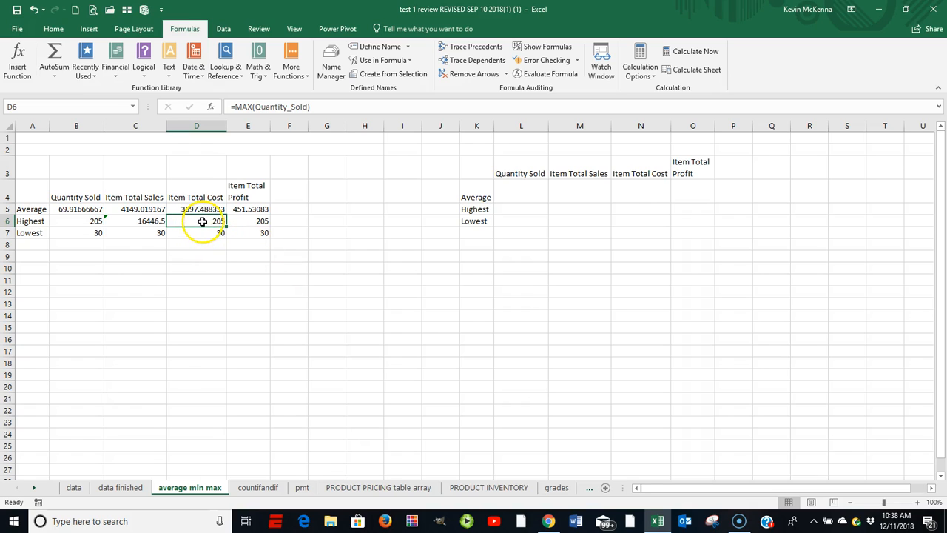
click(259, 225)
click(162, 232)
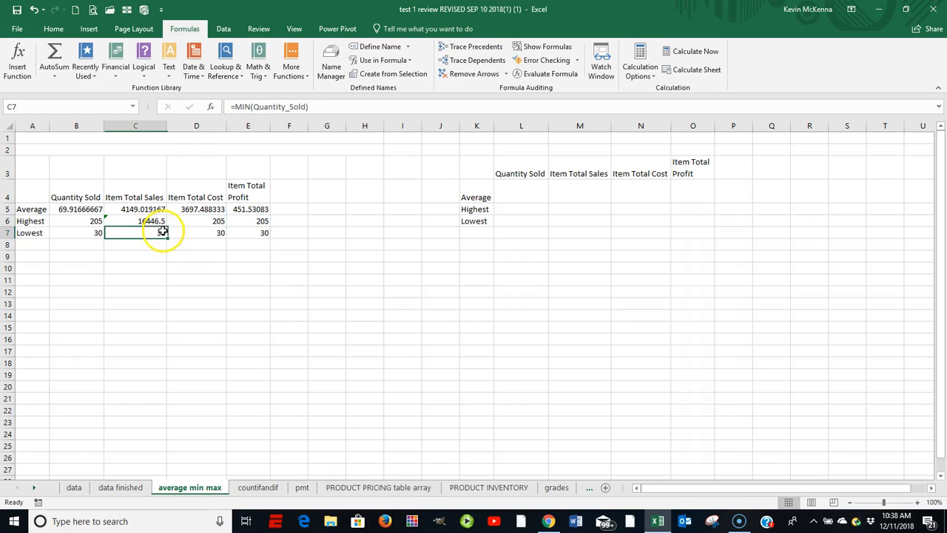
click(212, 232)
click(262, 233)
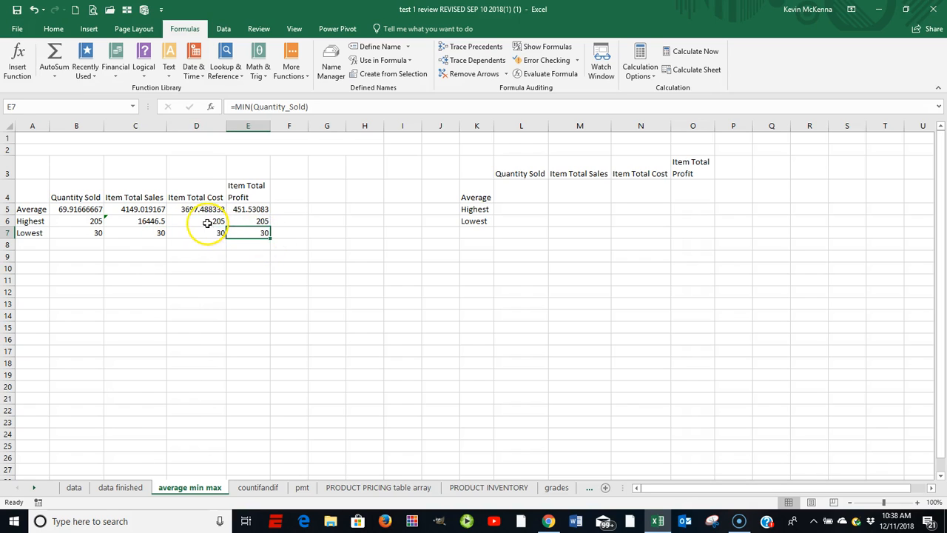
click(211, 223)
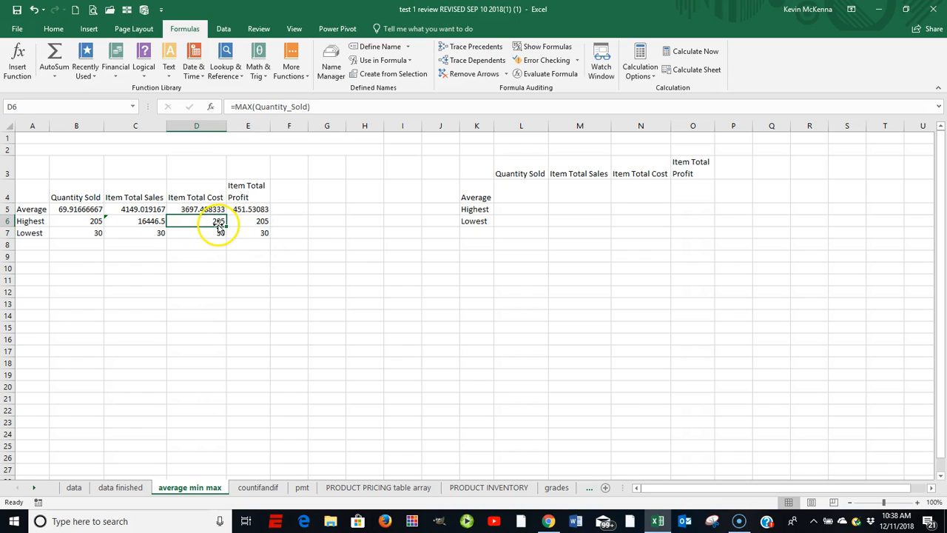